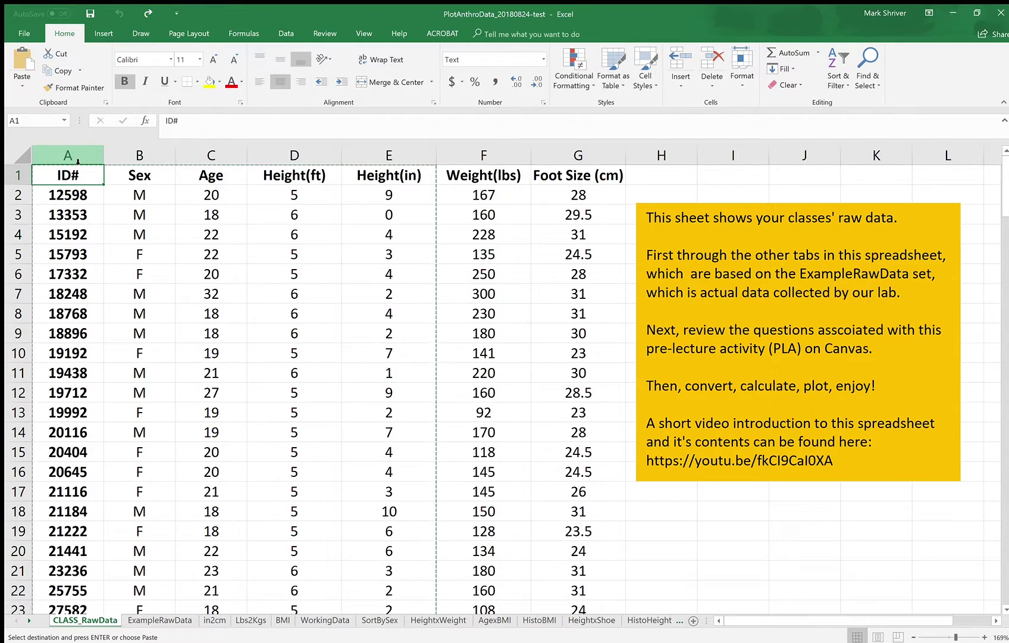
# - Copy the ID#, Sex, Age, Height(ft) and Height(in) columns from CLASS_RawData into the in2cm sheet starting at K1
pyautogui.moveTo(78, 160); pyautogui.dragTo(265, 173)
pyautogui.moveTo(347, 175); pyautogui.dragTo(369, 175)
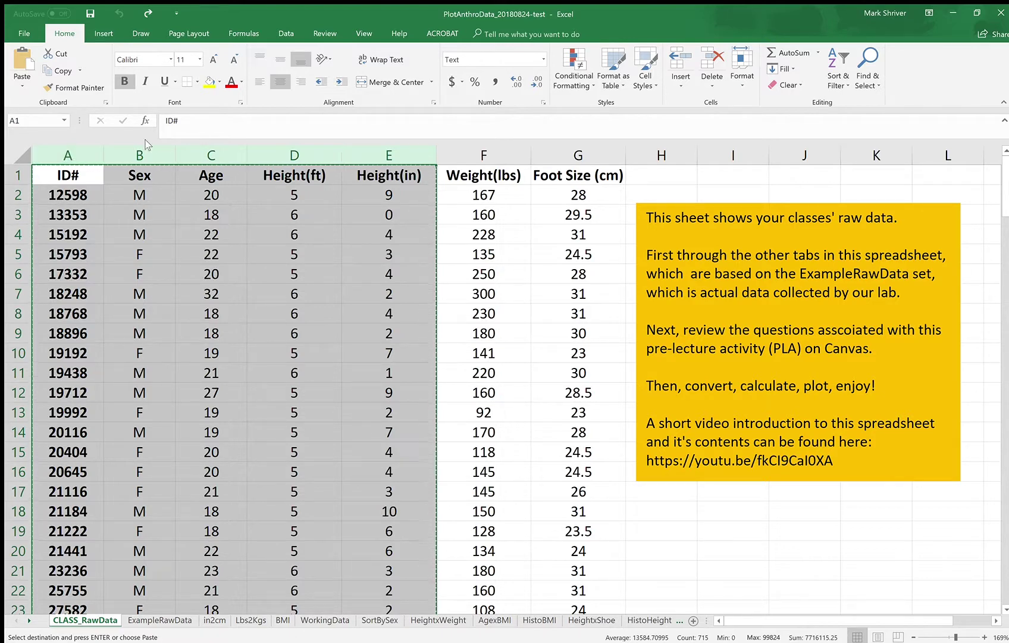
pyautogui.moveTo(78, 158); pyautogui.dragTo(391, 172)
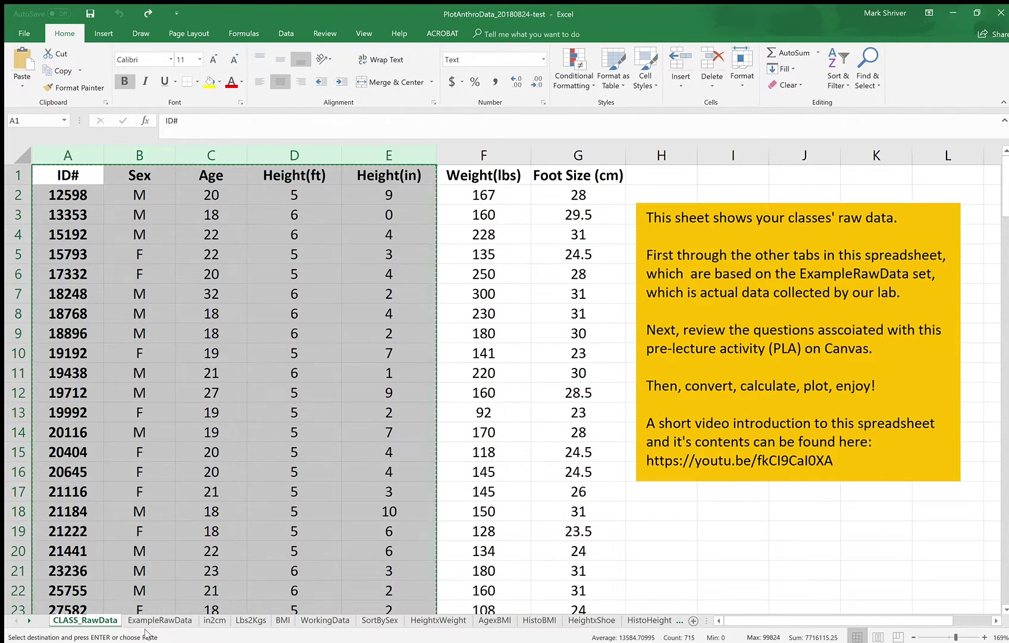
pyautogui.click(159, 619)
pyautogui.click(213, 620)
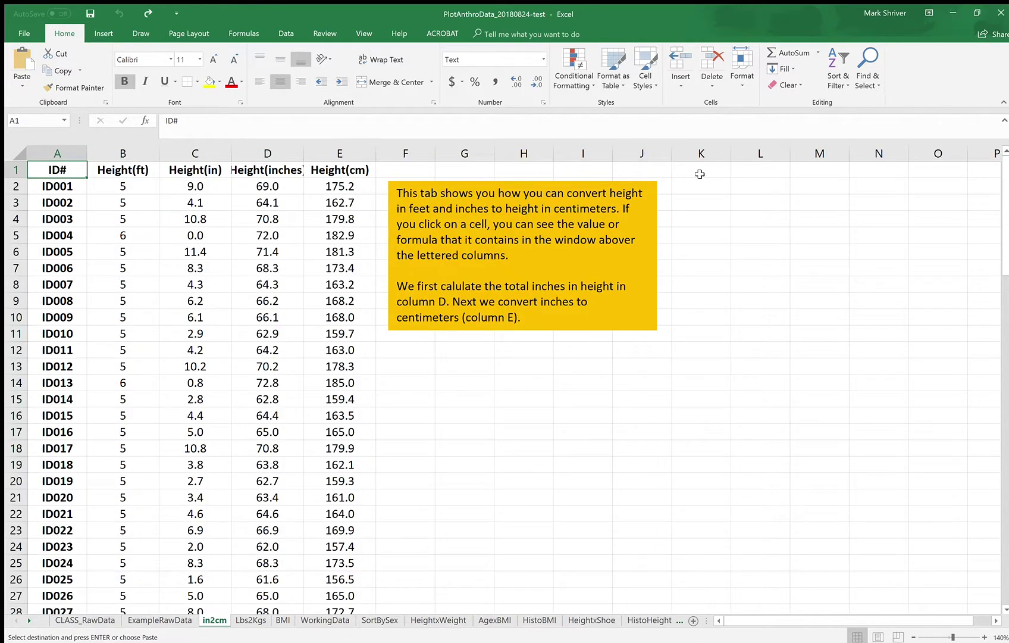
pyautogui.click(697, 170)
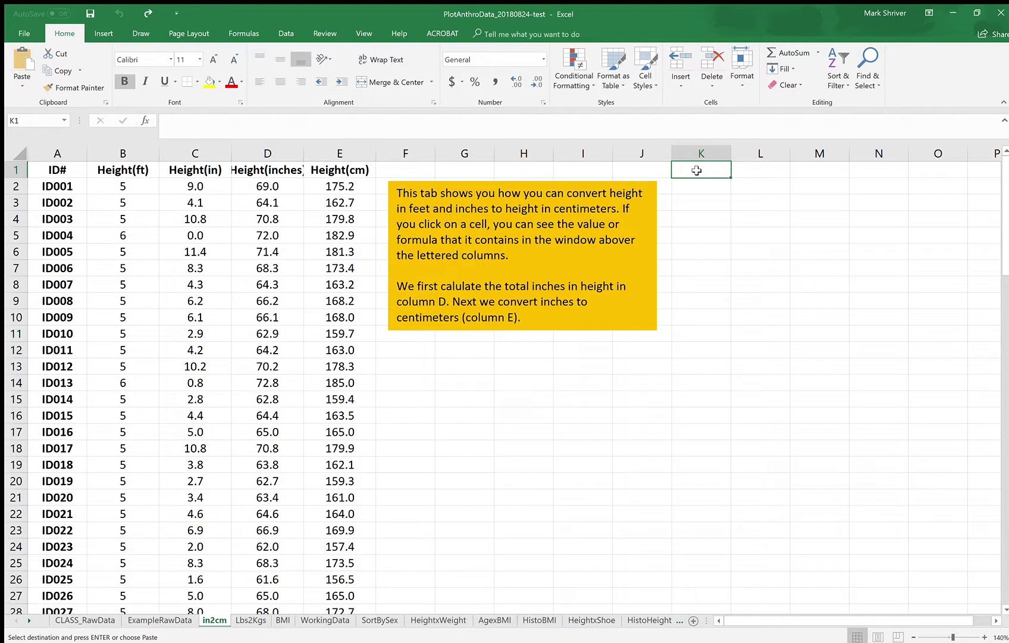
pyautogui.hotkey('ctrl', 'v')
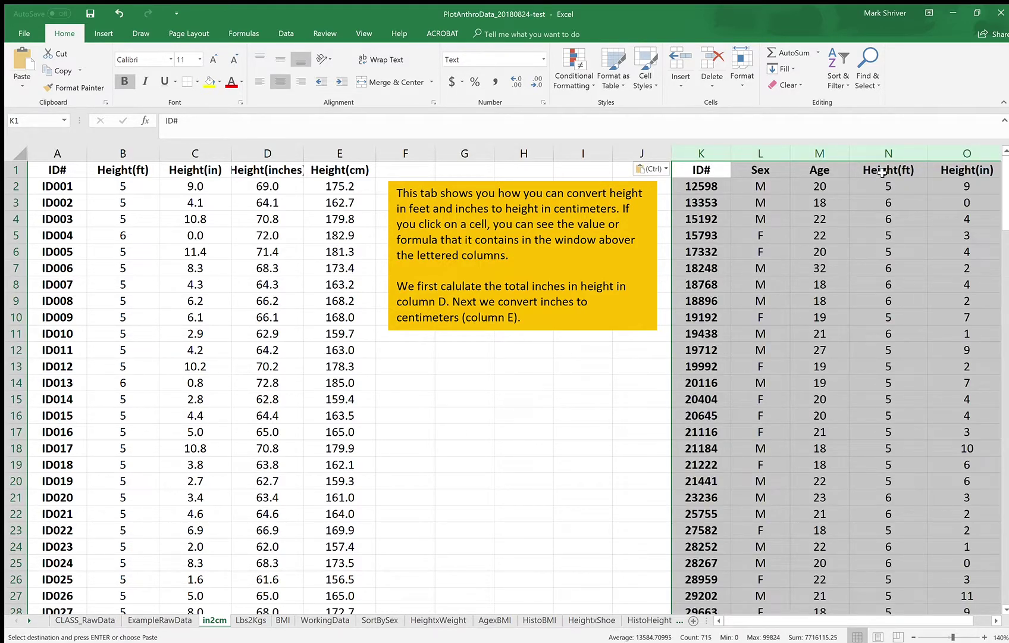
# - Copy the class ID# column K over the example ID# column A on the in2cm sheet
pyautogui.click(713, 156)
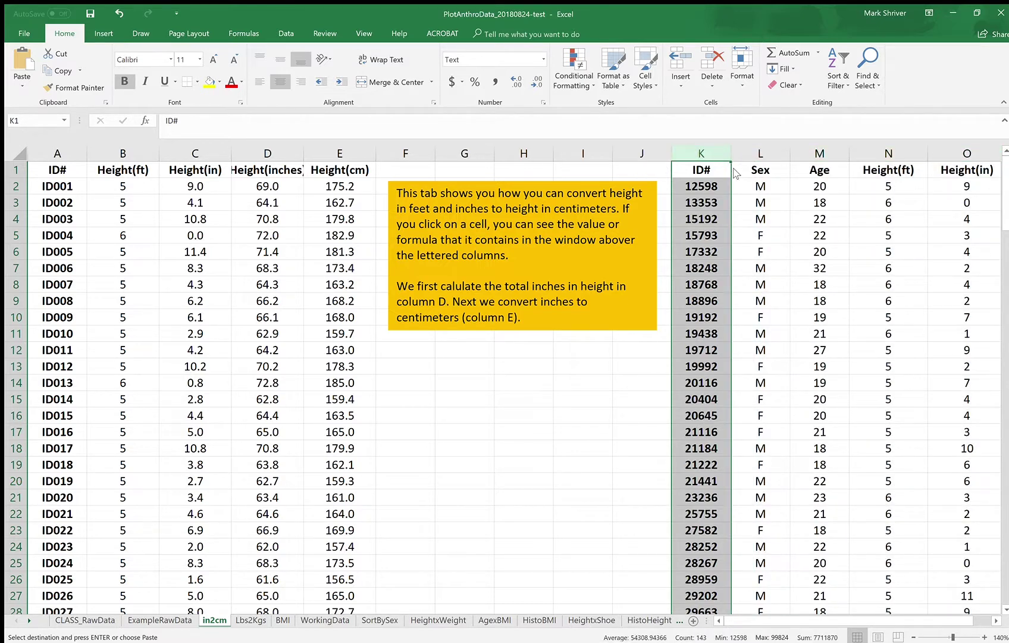
pyautogui.click(62, 168)
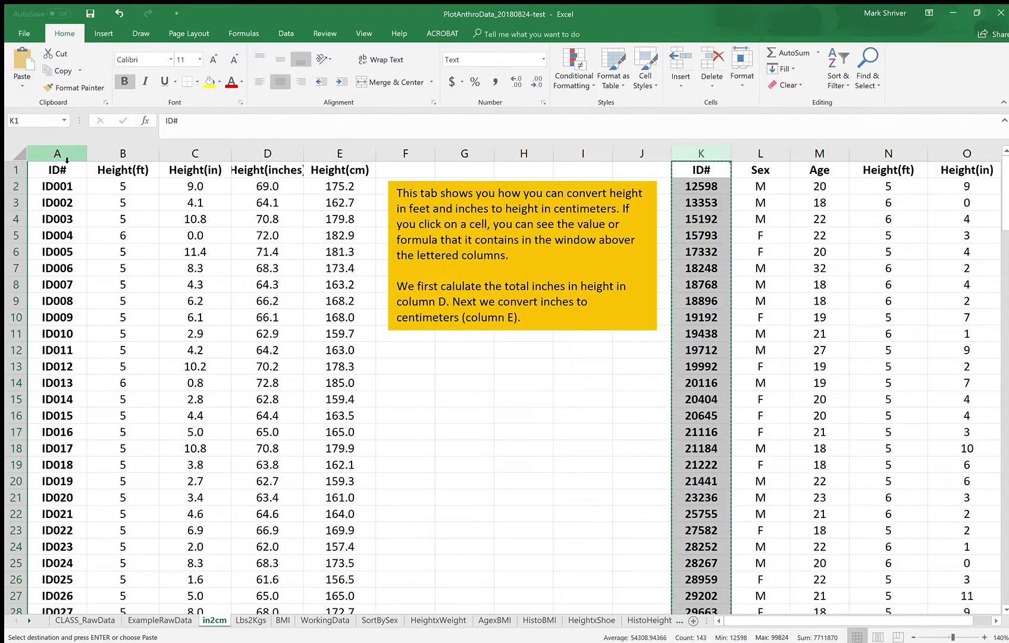
pyautogui.click(67, 156)
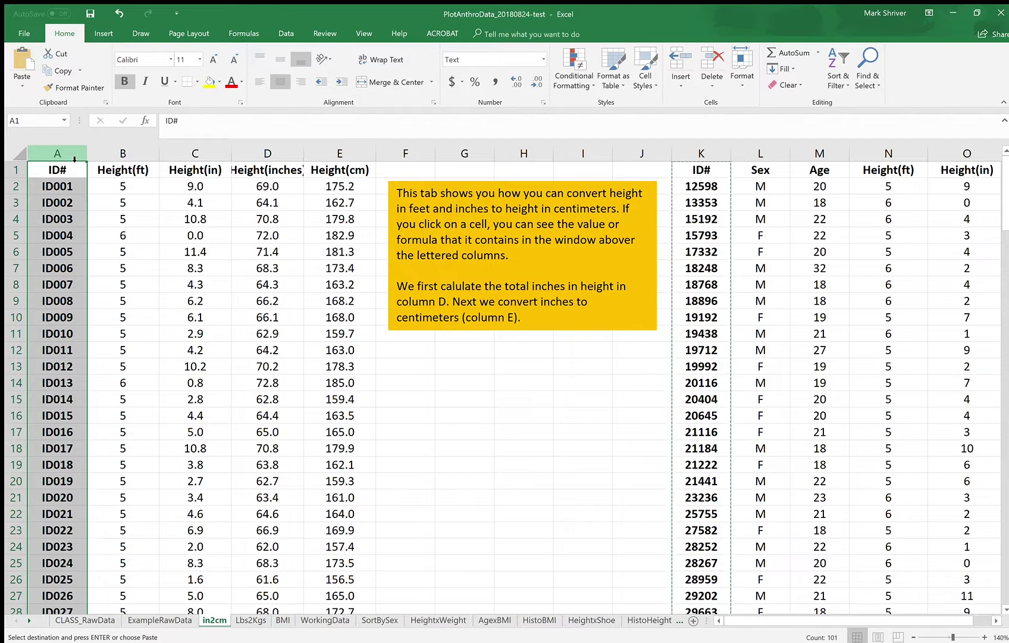
pyautogui.rightClick(67, 153)
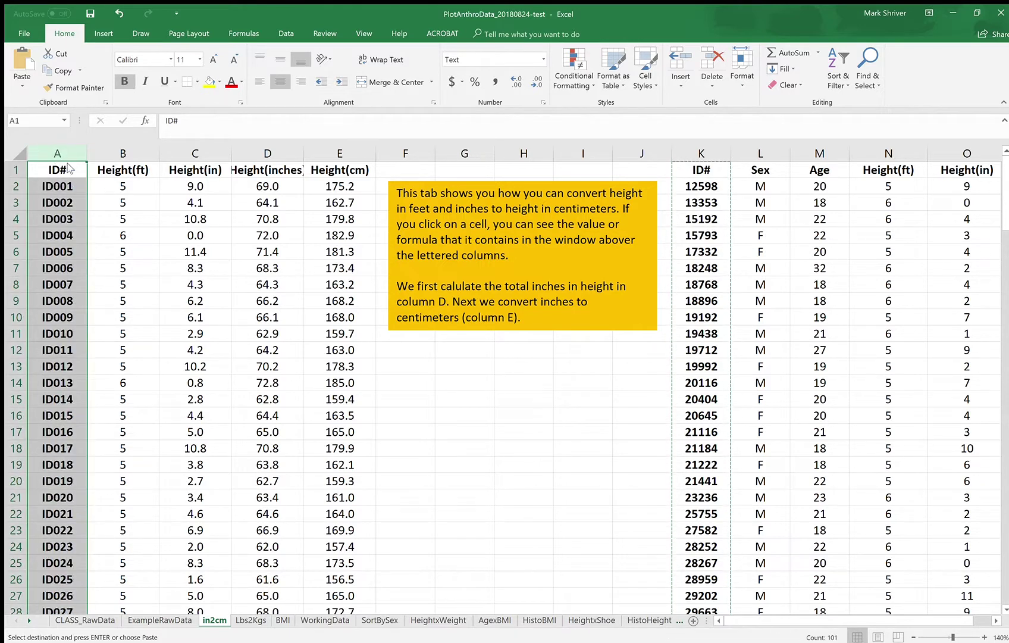
pyautogui.click(110, 210)
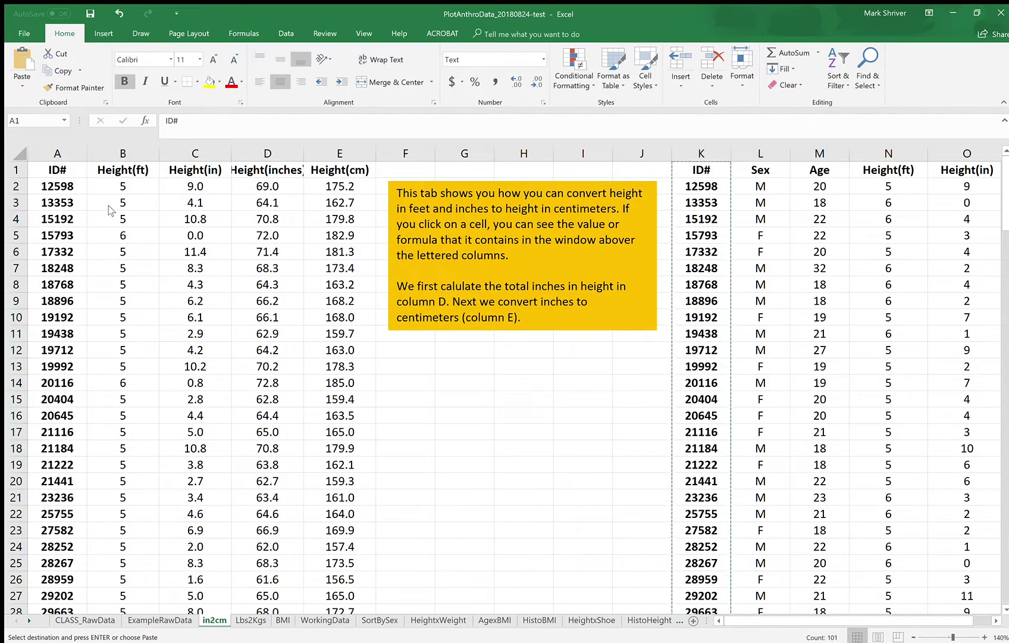
pyautogui.click(111, 211)
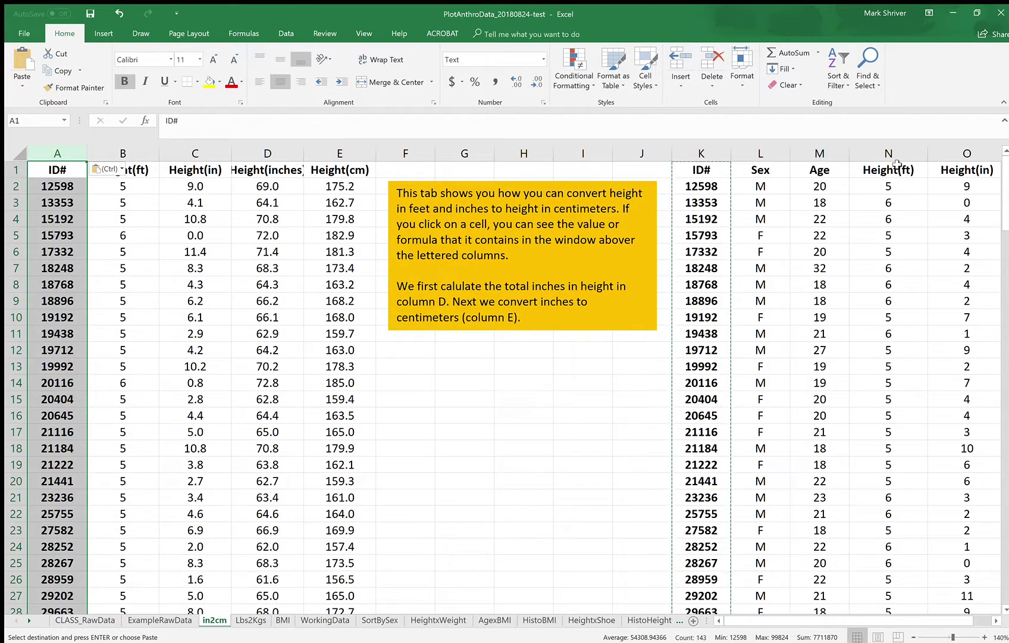
# - Copy the class Height(ft) and Height(in) columns N:O over the example height columns B:C
pyautogui.moveTo(890, 155); pyautogui.dragTo(950, 154)
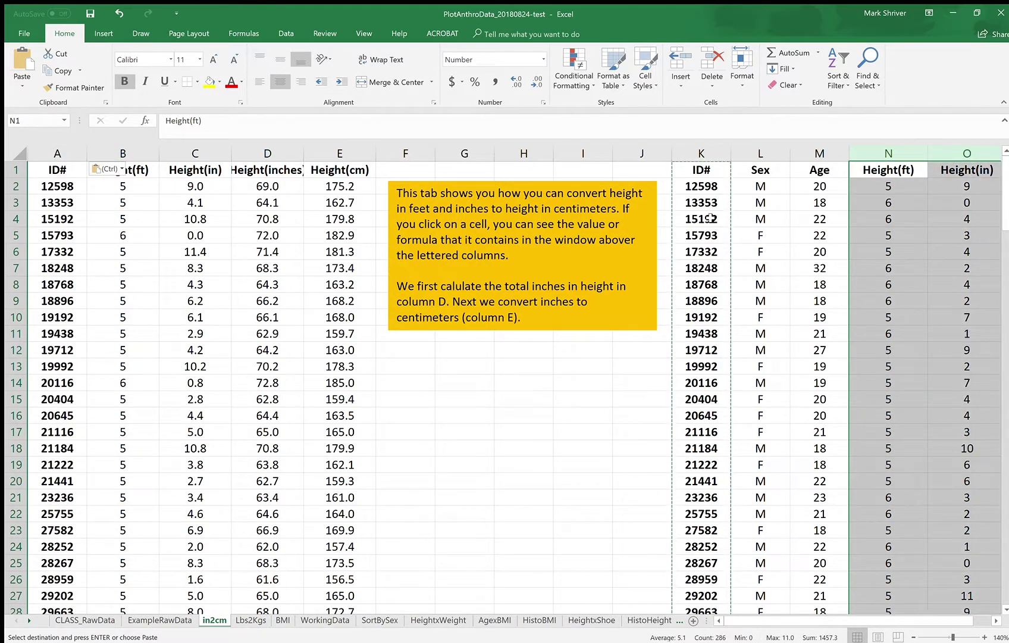
pyautogui.hotkey('ctrl', 'c')
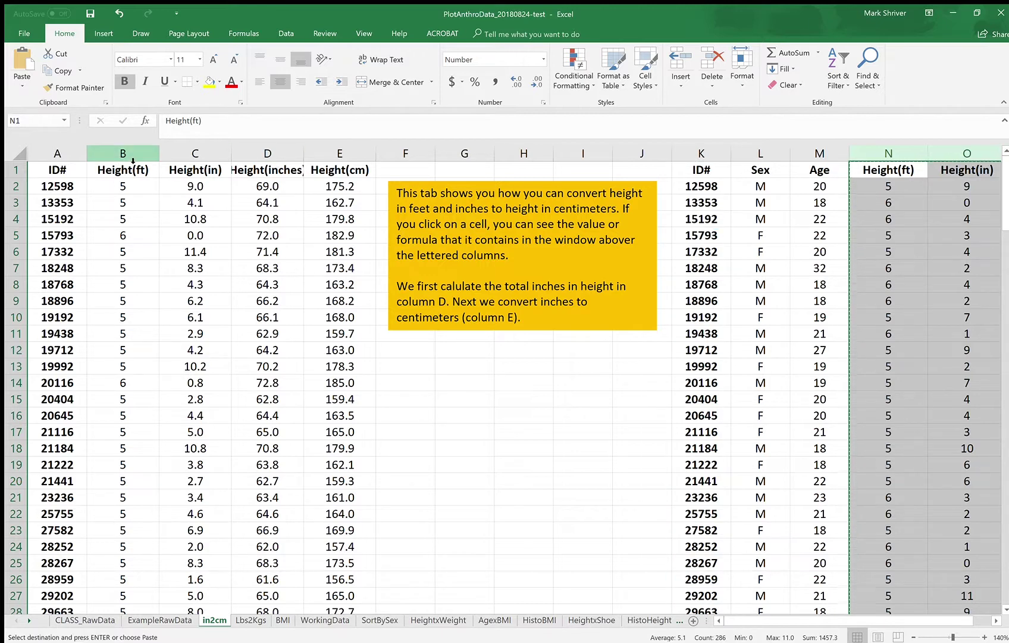
pyautogui.moveTo(135, 159); pyautogui.dragTo(212, 163)
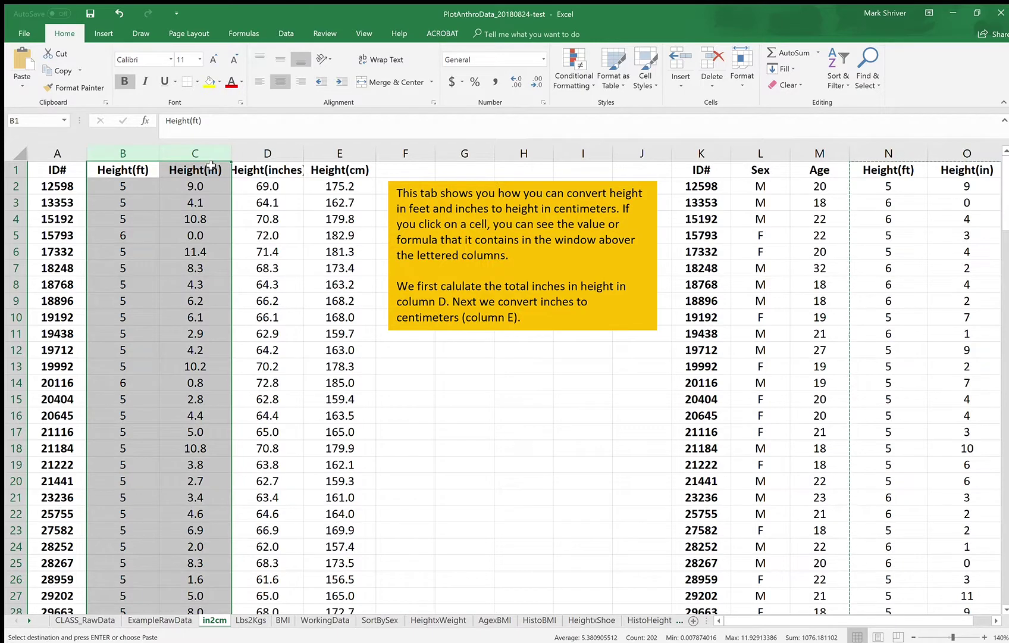
pyautogui.hotkey('ctrl', 'v')
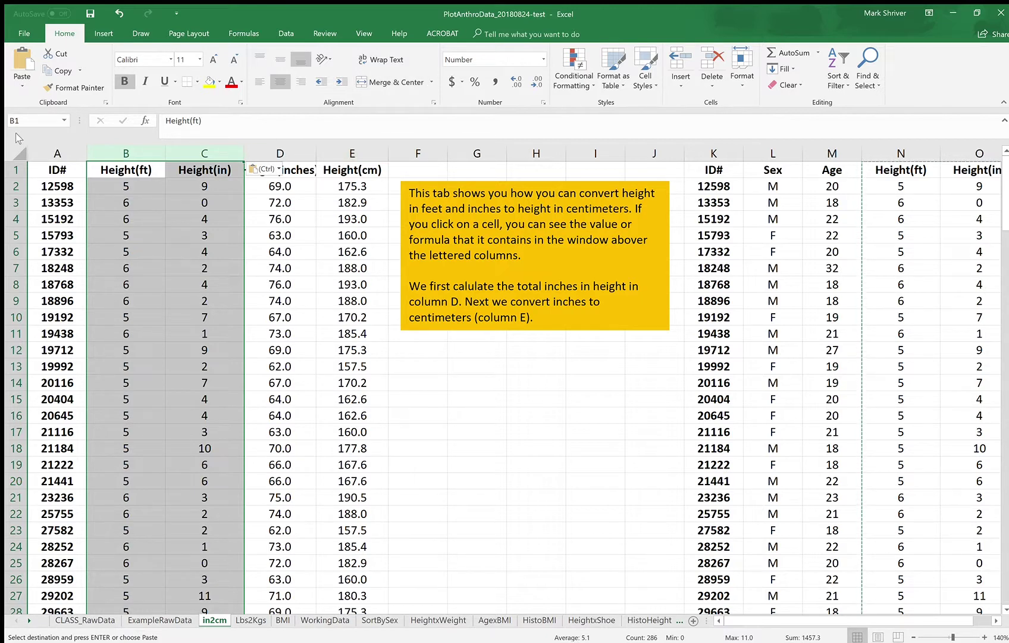
# - Copy the Height(cm) column E on in2cm and bring up the first columns of the WorkingData sheet
pyautogui.click(359, 156)
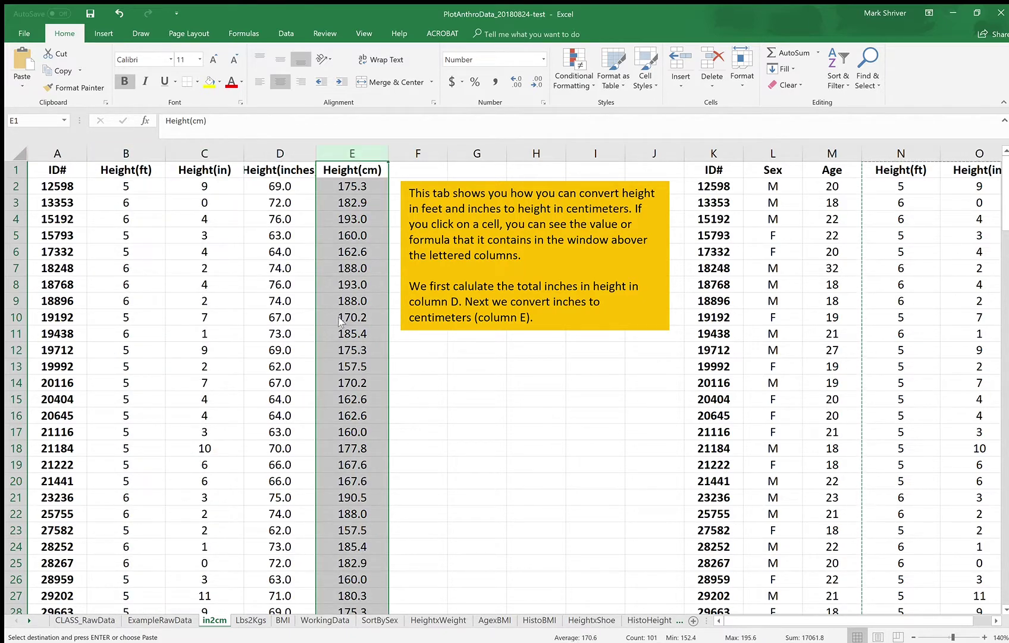
pyautogui.hotkey('ctrl', 'c')
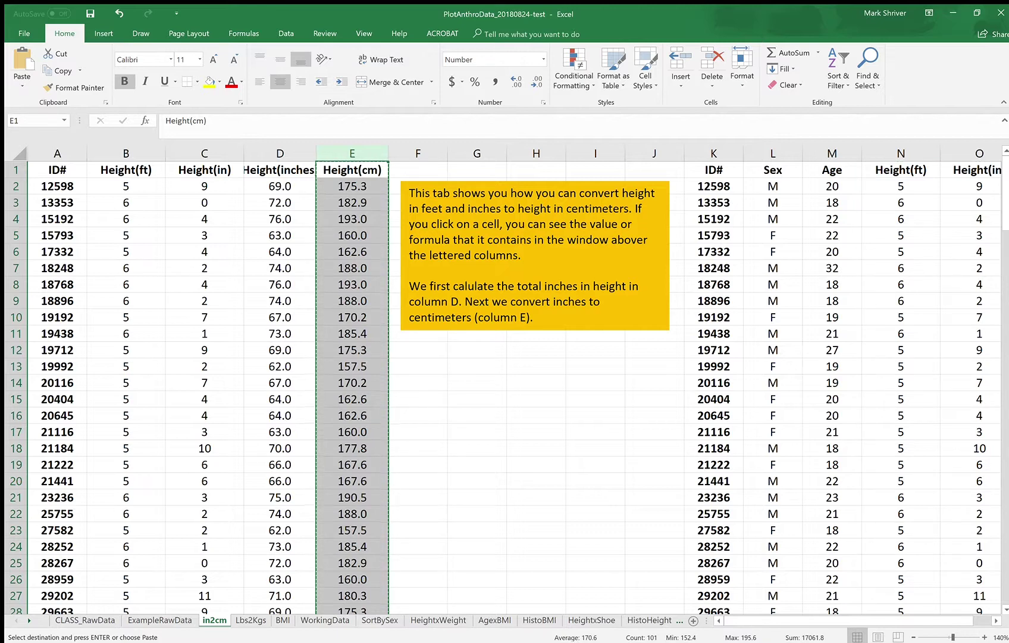
pyautogui.click(321, 620)
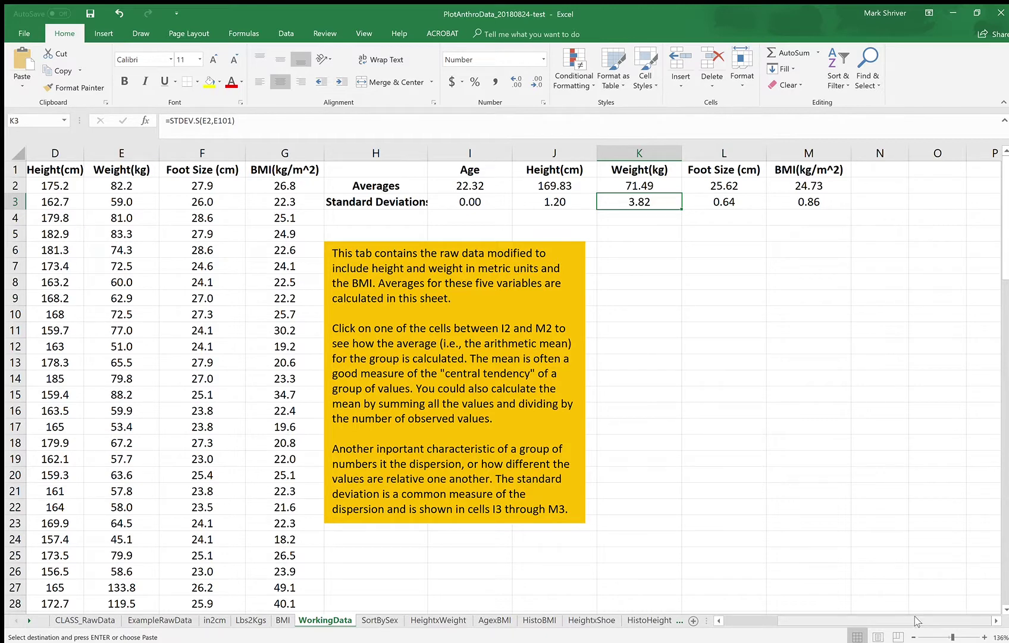
pyautogui.moveTo(915, 617); pyautogui.dragTo(805, 626)
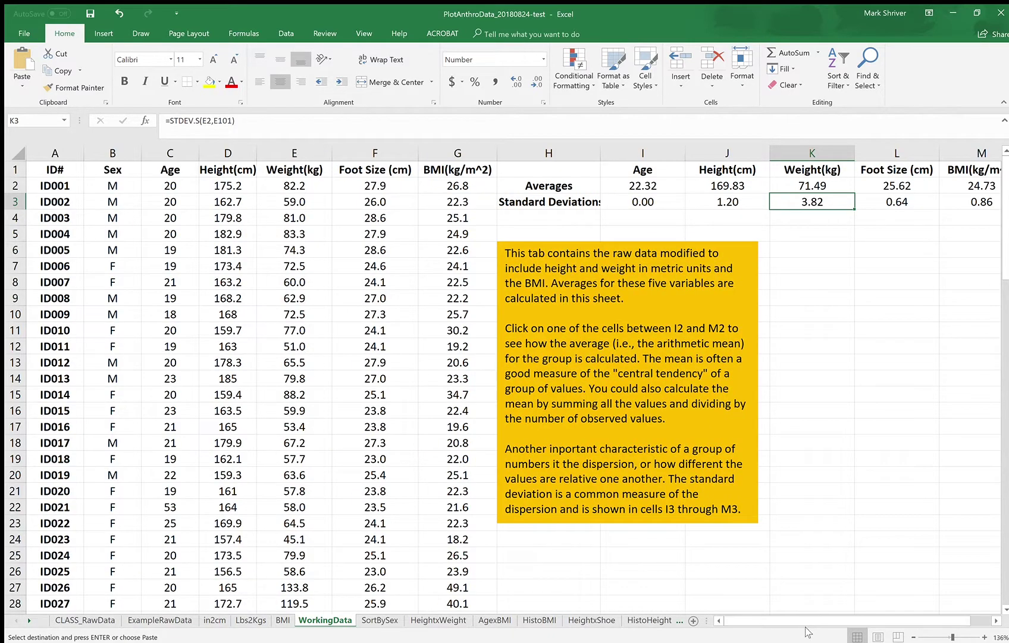
# - Compare the contents of individual Height(cm) cells on WorkingData and in2cm to see whether they hold values or formulas
pyautogui.click(243, 155)
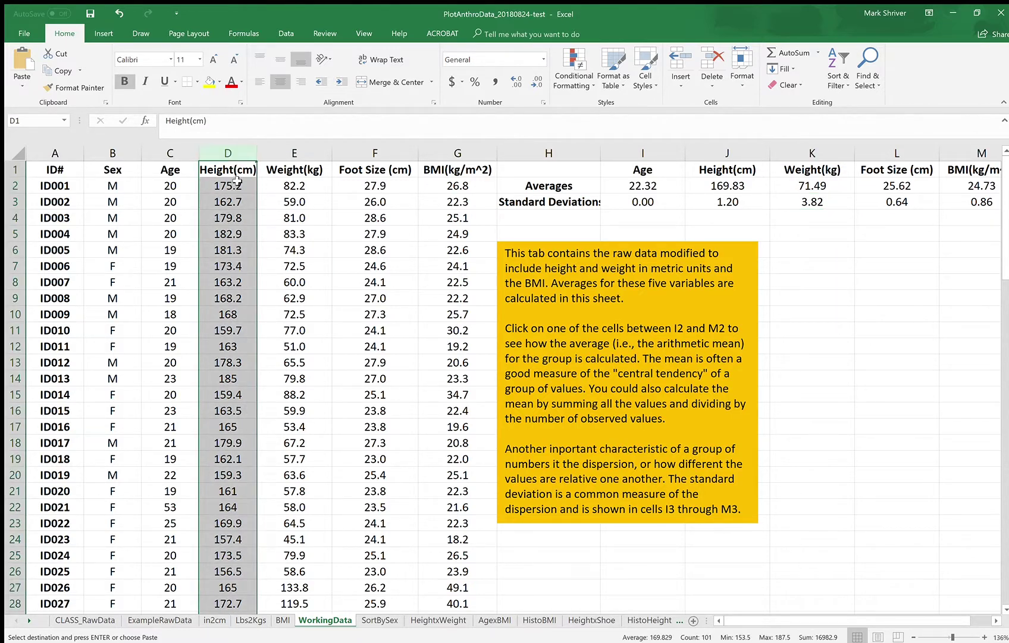
pyautogui.click(236, 182)
pyautogui.click(233, 200)
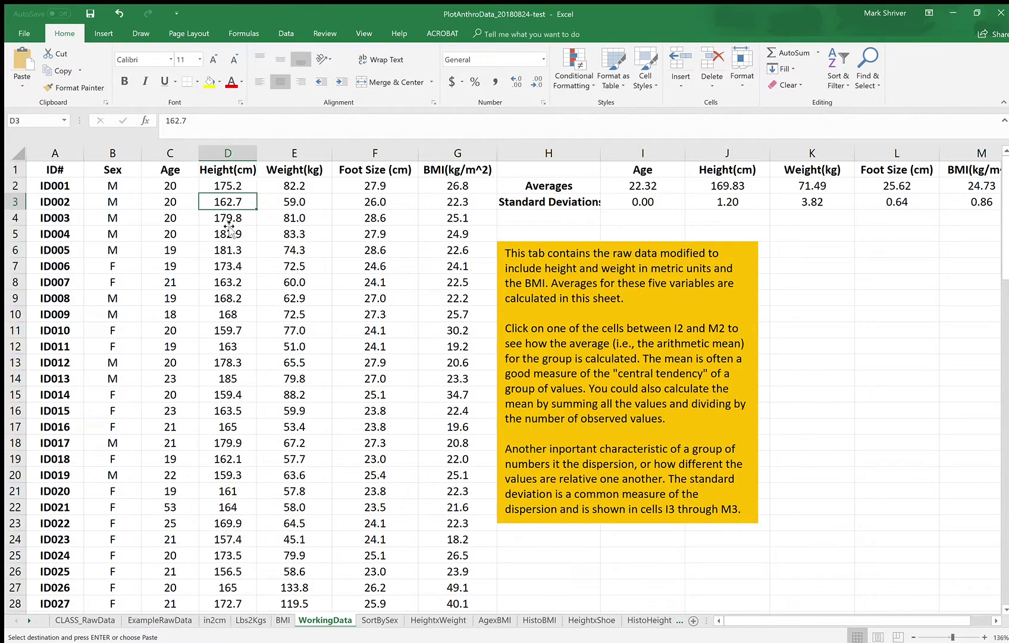
pyautogui.click(230, 218)
pyautogui.click(231, 266)
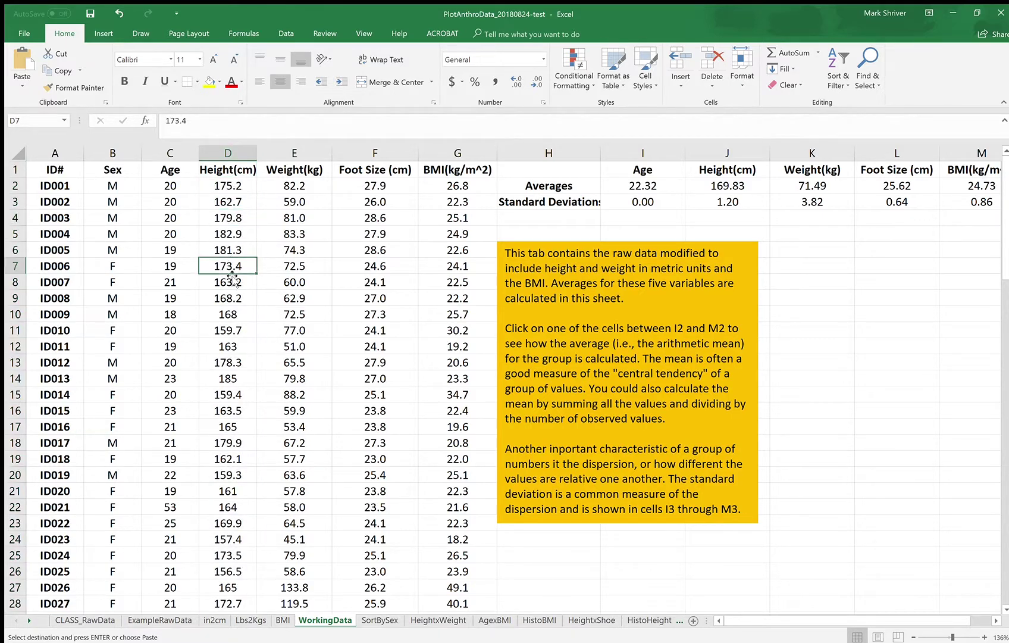
pyautogui.click(217, 621)
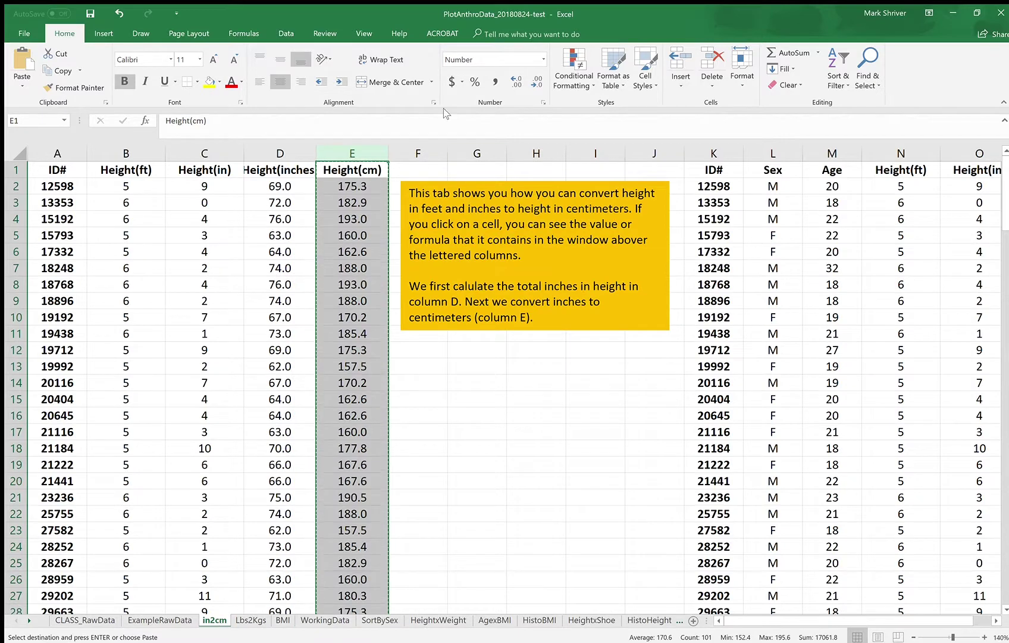
pyautogui.click(371, 186)
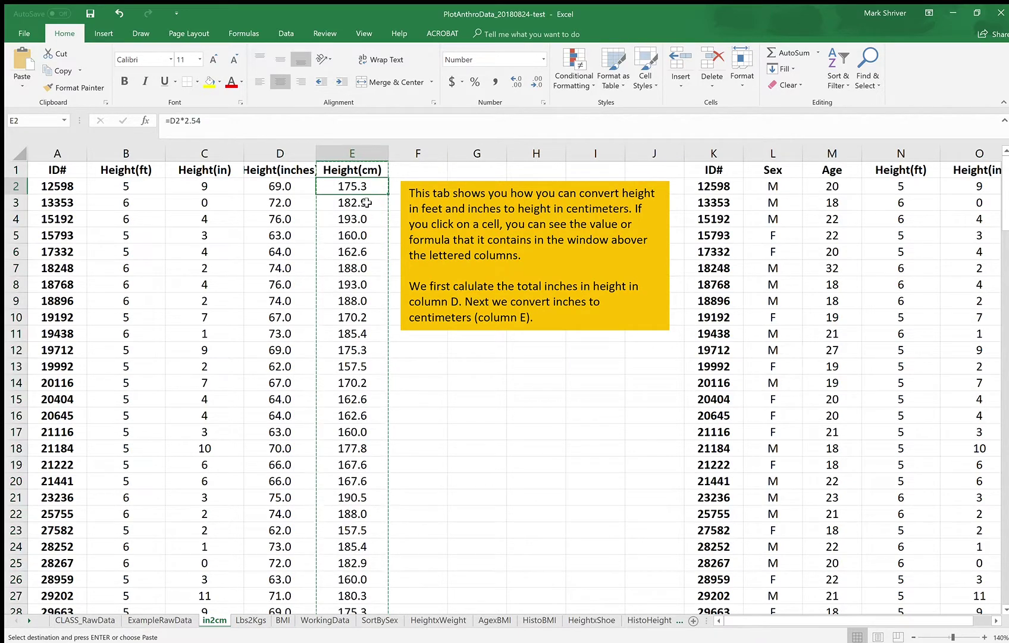
pyautogui.click(367, 203)
pyautogui.click(366, 218)
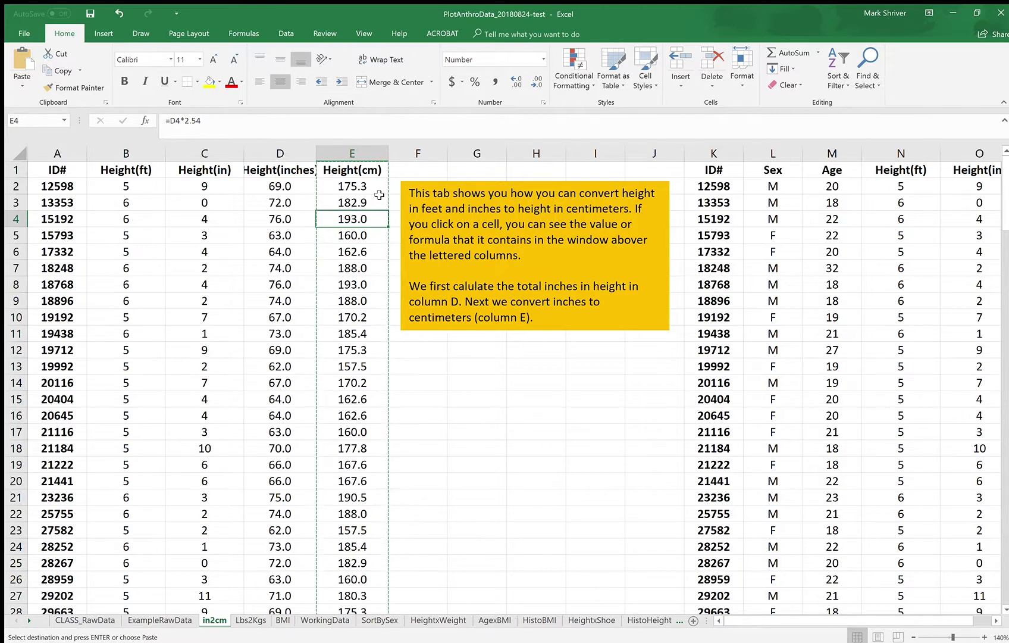
# - Paste the Height(cm) column from in2cm as values only over the Height(cm) column D in WorkingData
pyautogui.click(353, 154)
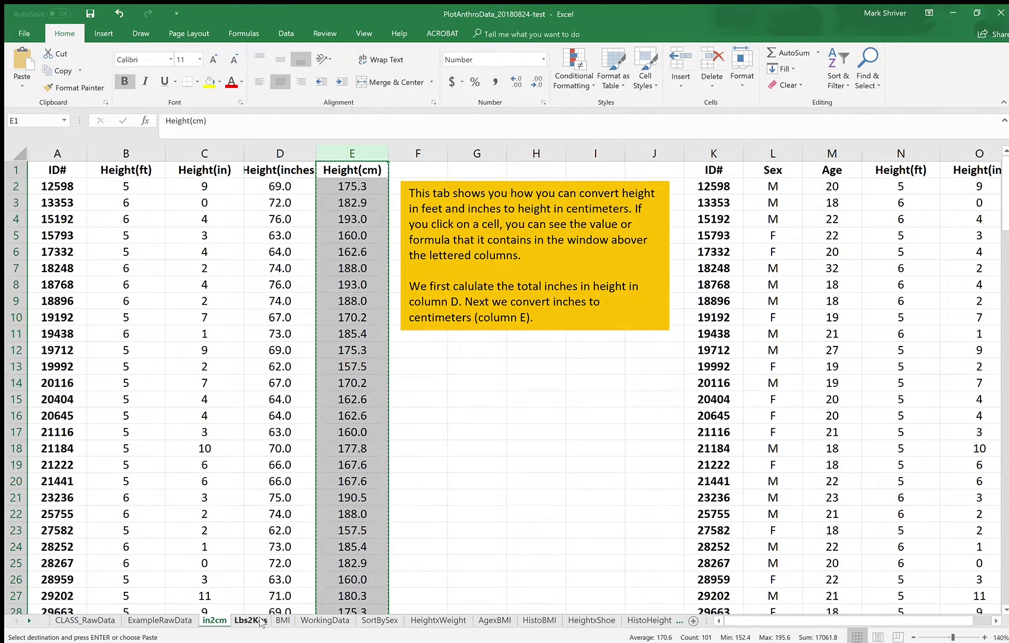
pyautogui.click(313, 622)
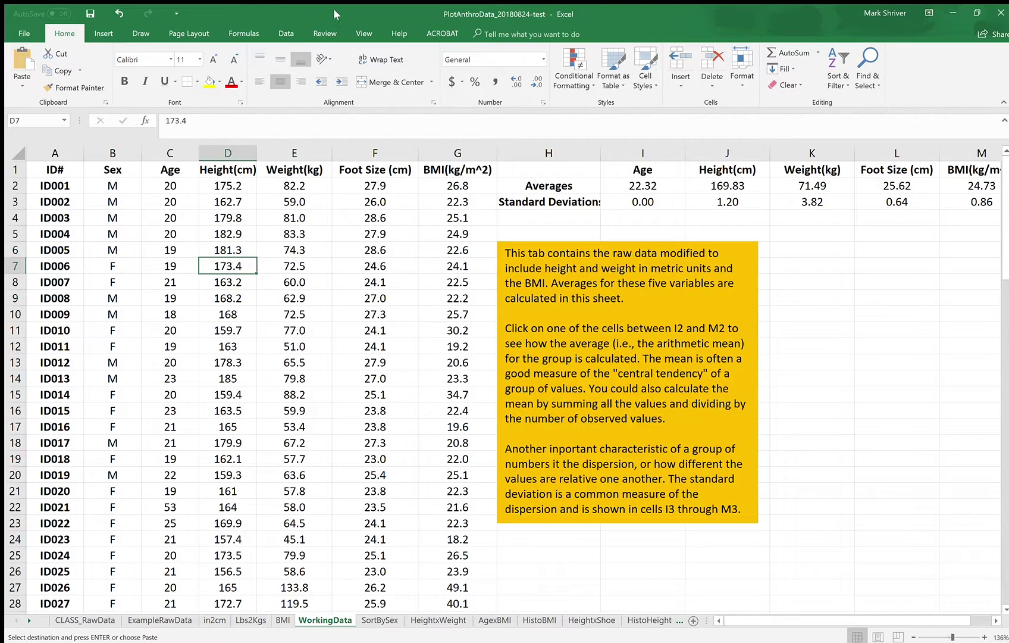
pyautogui.click(229, 153)
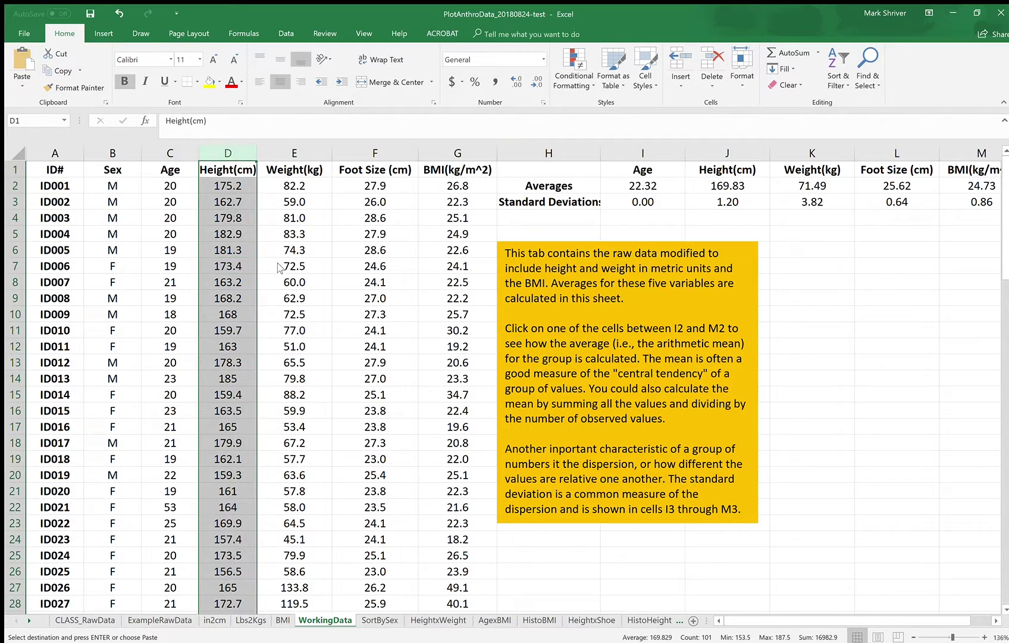
pyautogui.hotkey('ctrl', 'v')
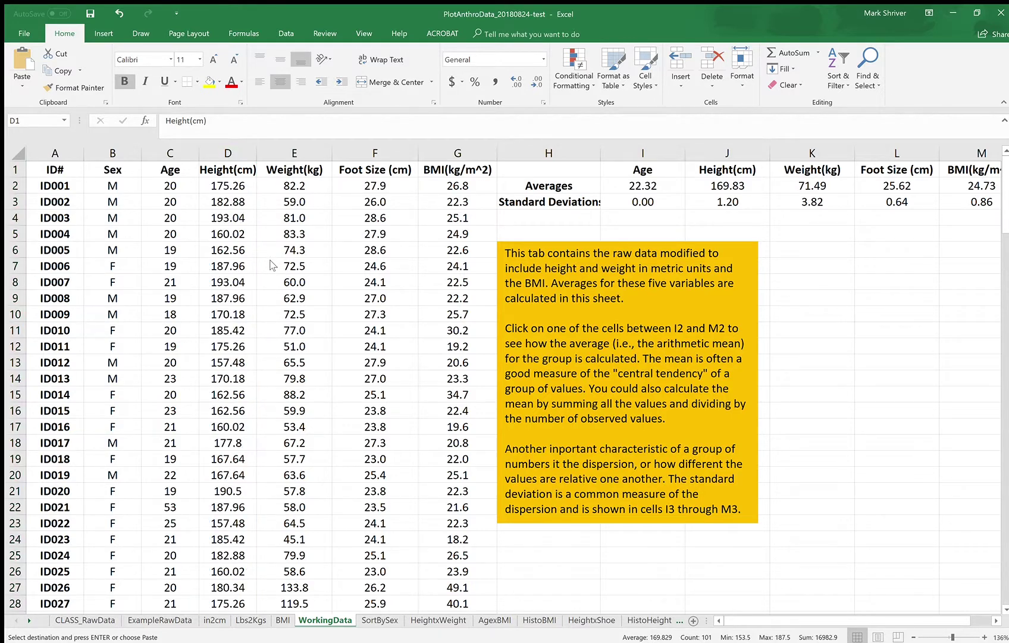
pyautogui.hotkey('ctrl', 'z')
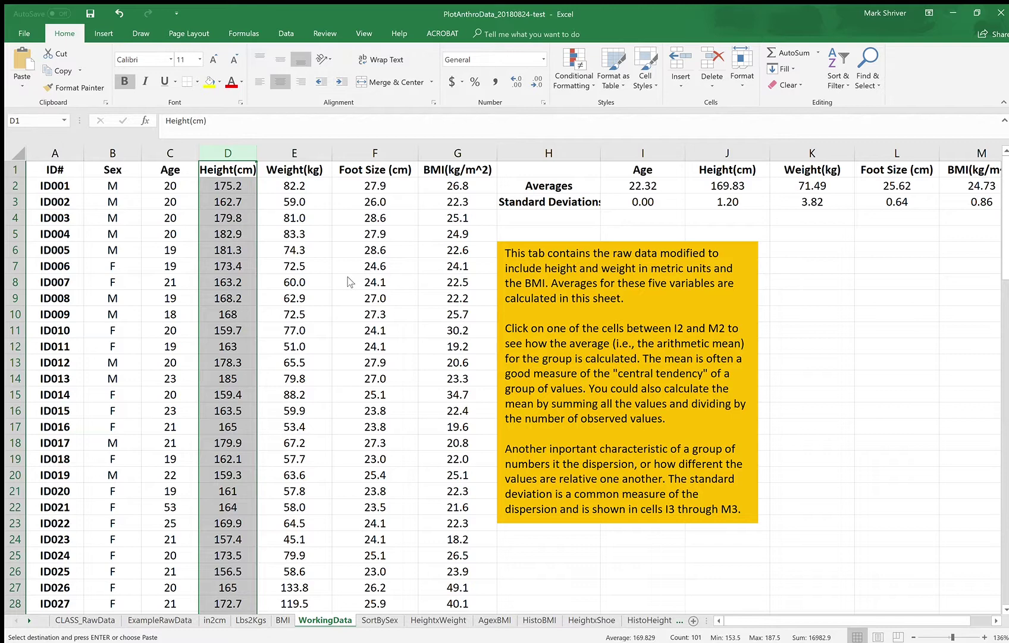
pyautogui.hotkey('ctrl', 'y')
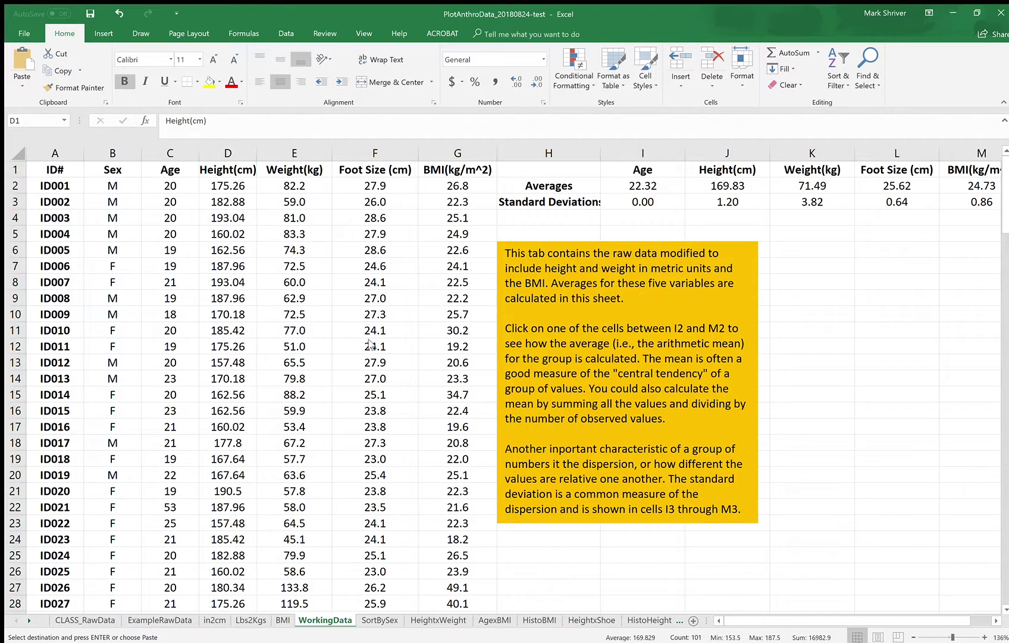
pyautogui.hotkey('ctrl', 'v')
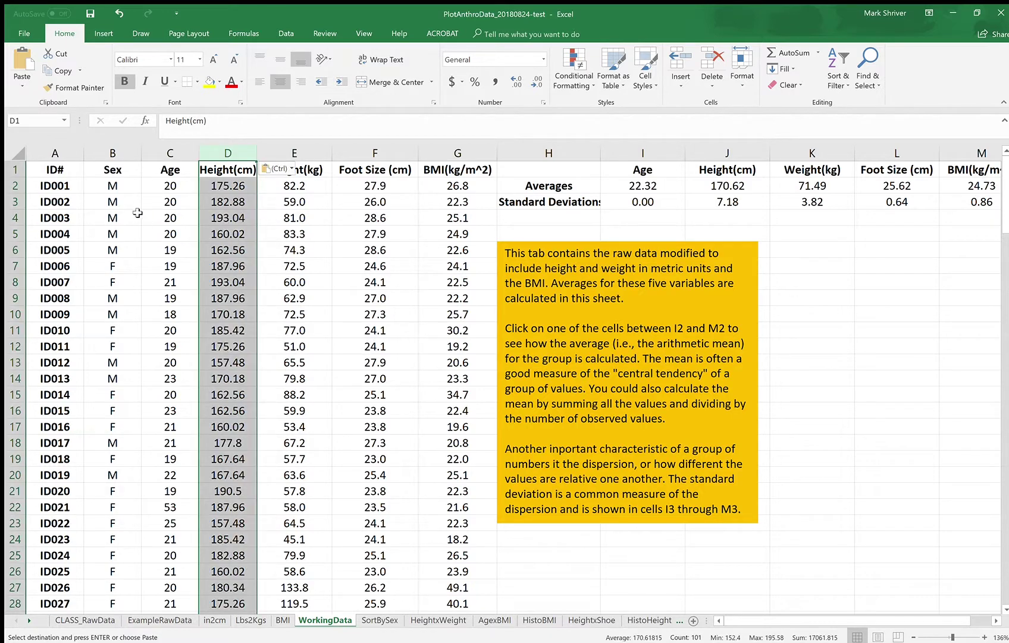
# - Check the contents of the pasted Height(cm) cells on WorkingData, such as D2 and D6, and return to in2cm
pyautogui.click(219, 188)
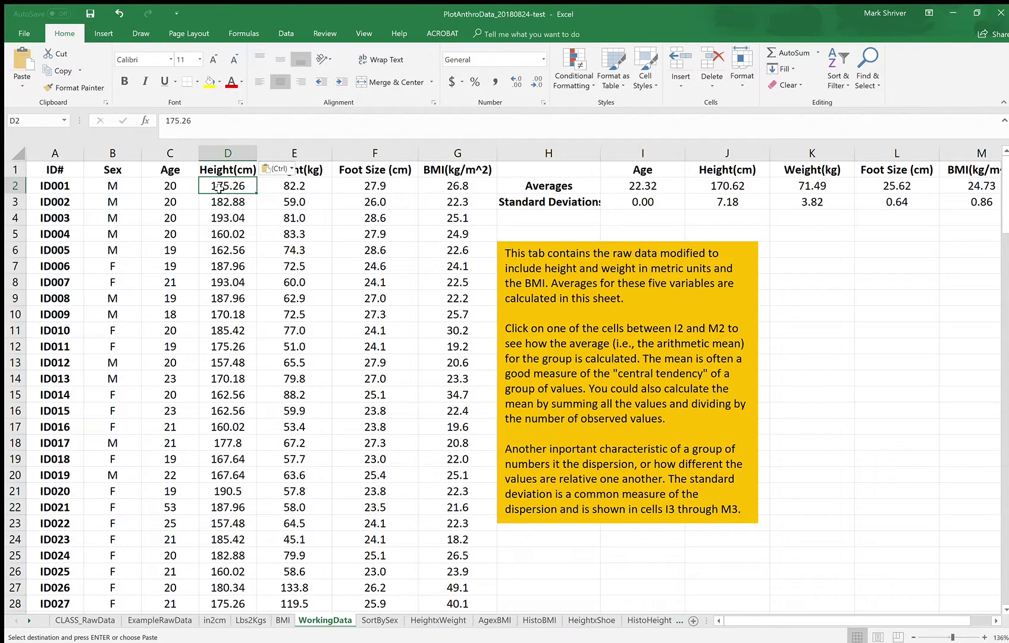
pyautogui.click(222, 207)
pyautogui.click(218, 248)
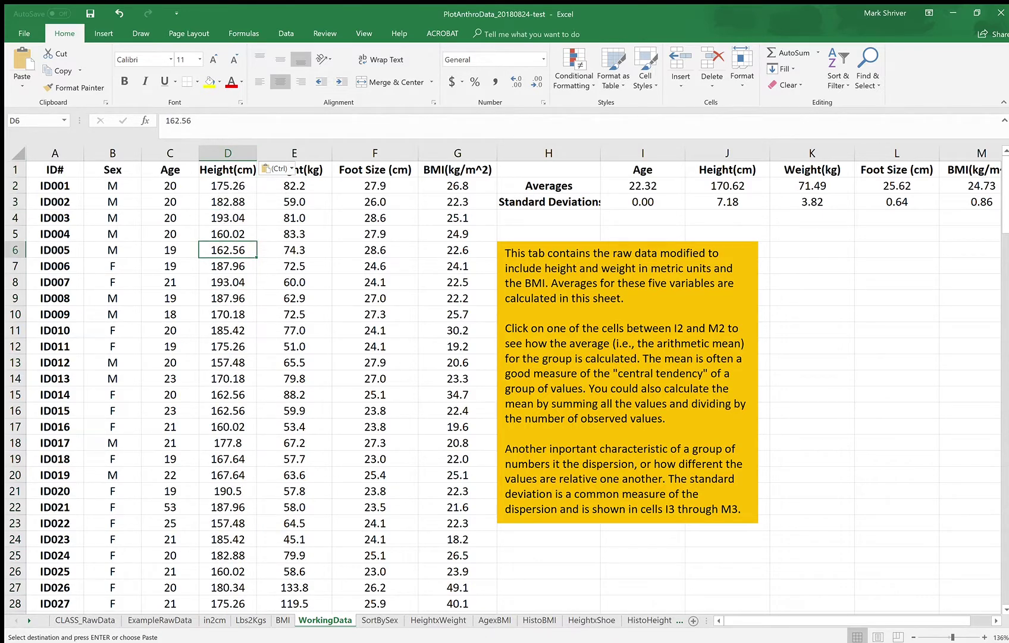
pyautogui.click(214, 620)
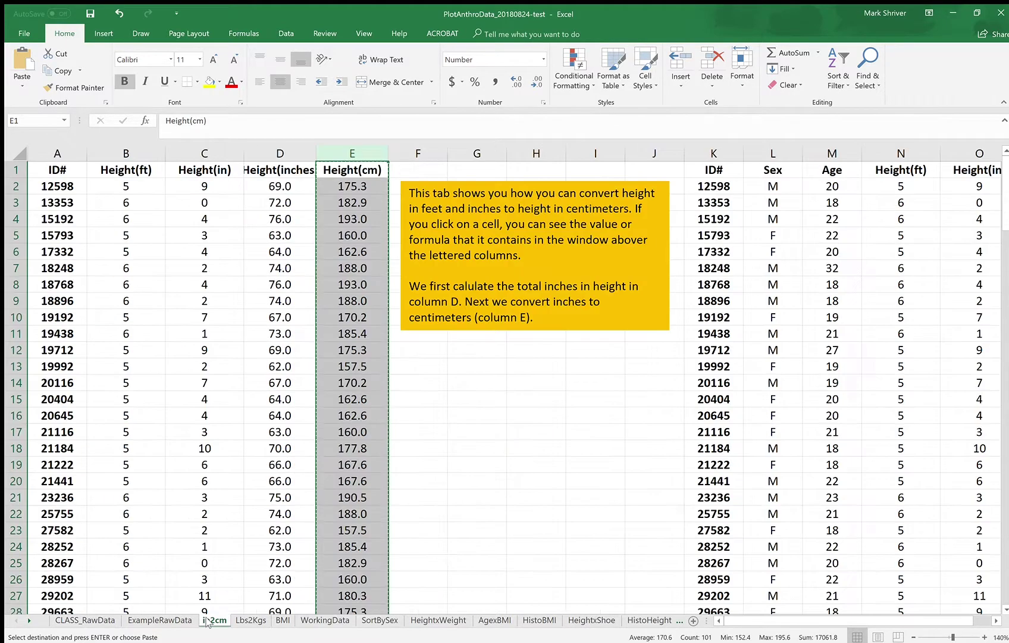
# - Copy the ID# column A from in2cm over the ID# column A in WorkingData
pyautogui.click(363, 186)
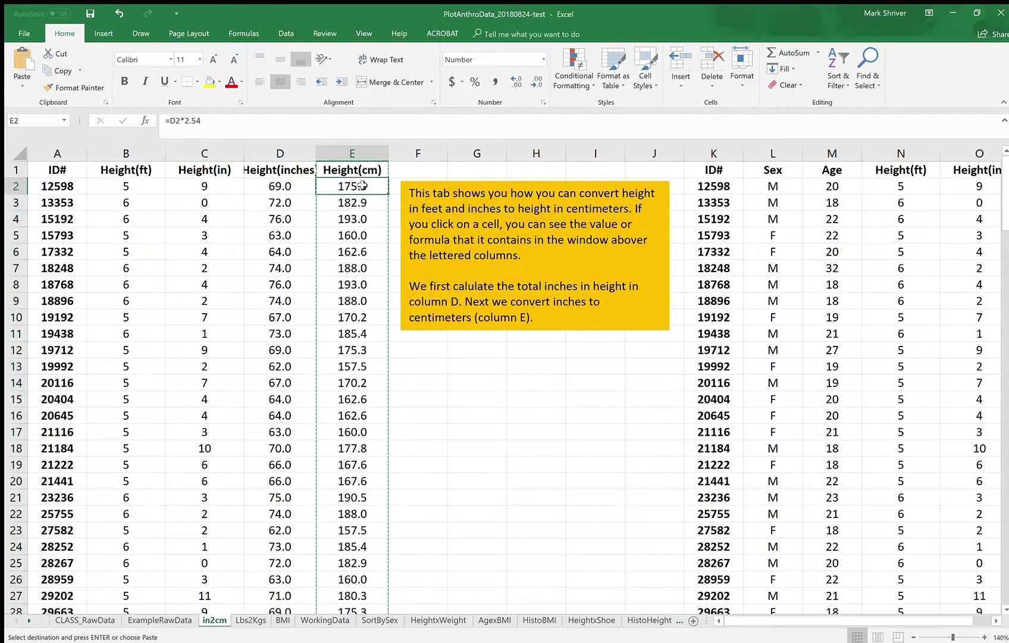
pyautogui.click(72, 154)
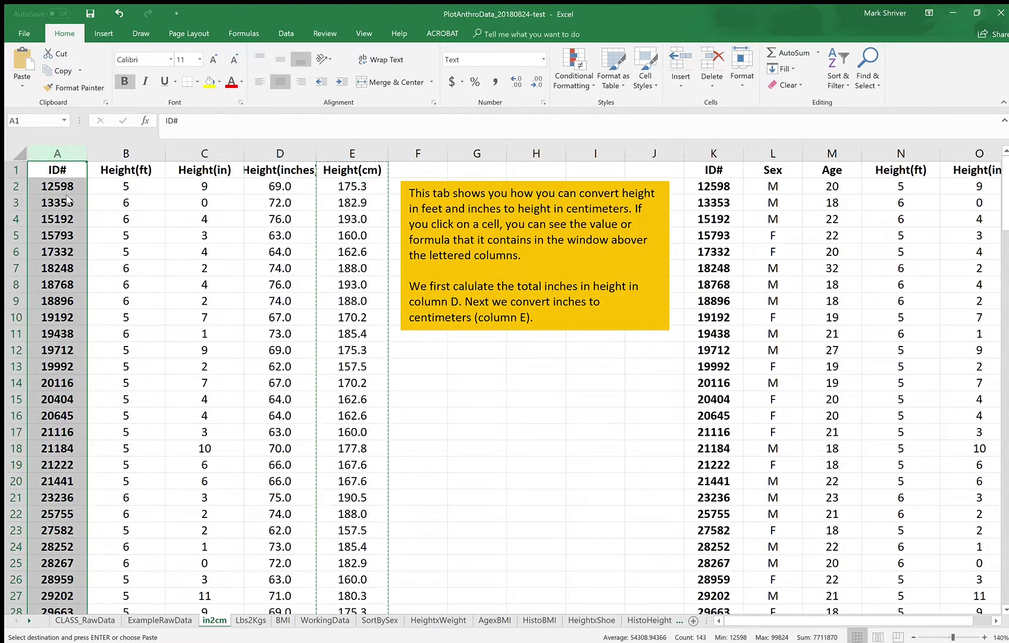
pyautogui.hotkey('ctrl', 'c')
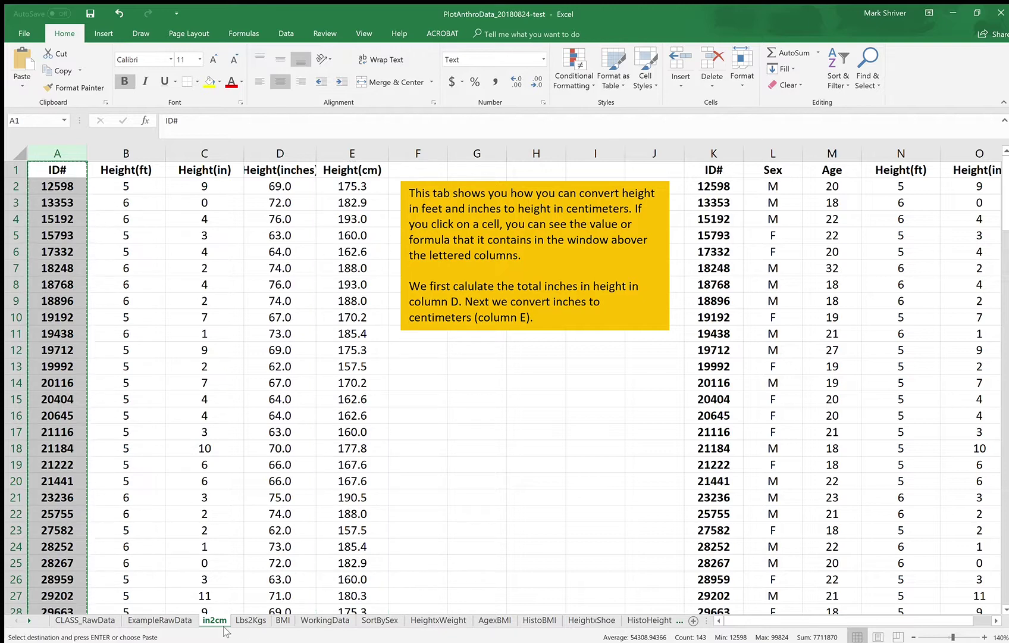
pyautogui.click(323, 620)
pyautogui.click(71, 156)
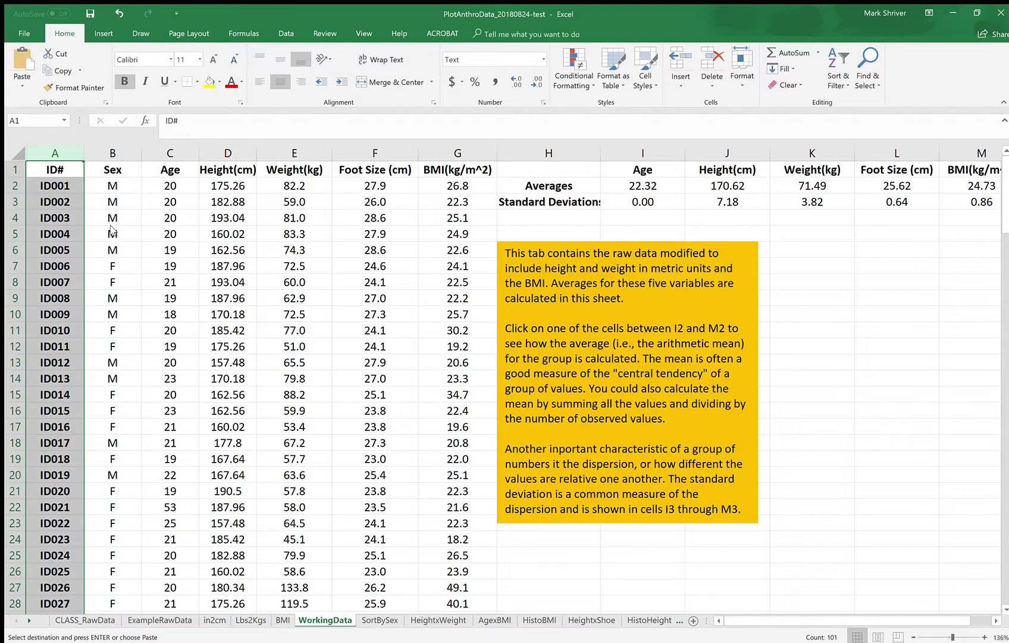
pyautogui.hotkey('ctrl', 'v')
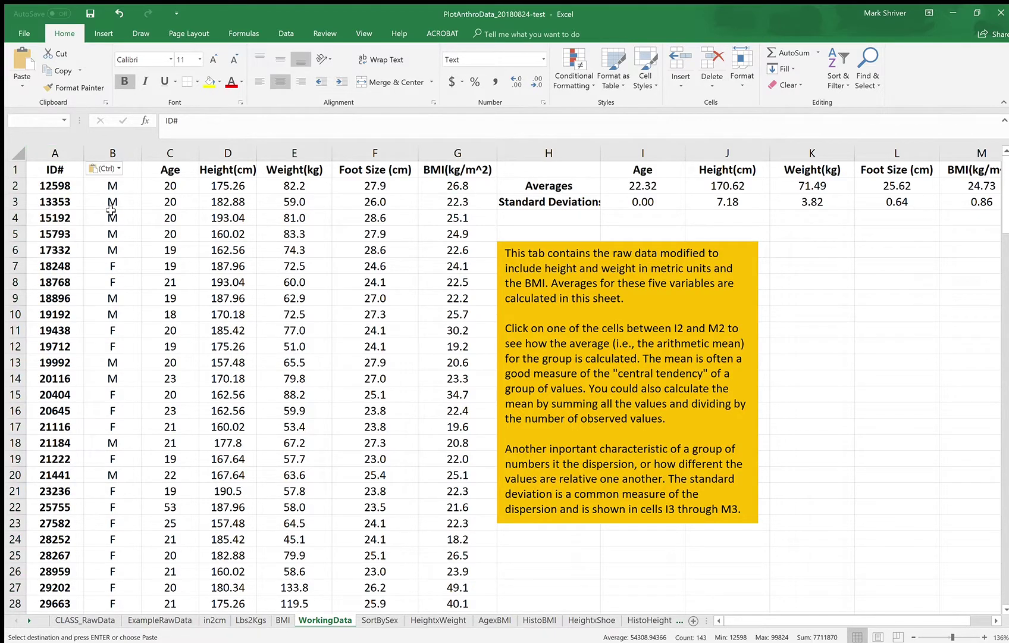
pyautogui.click(69, 327)
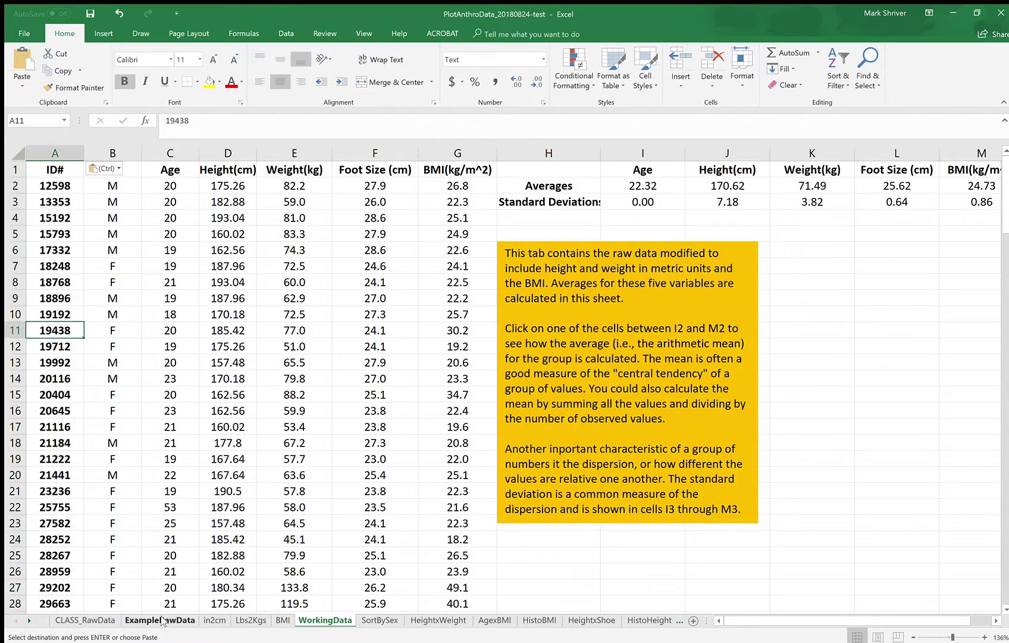
# - Copy the Sex and Age columns B:C from CLASS_RawData over the matching columns B:C in WorkingData
pyautogui.click(101, 621)
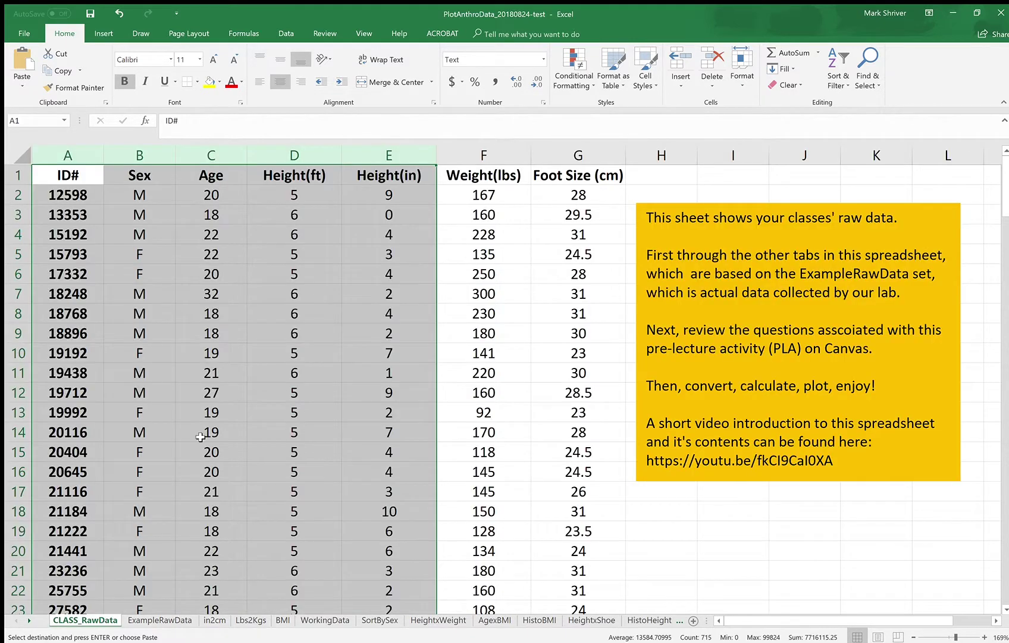
pyautogui.moveTo(160, 161); pyautogui.dragTo(198, 156)
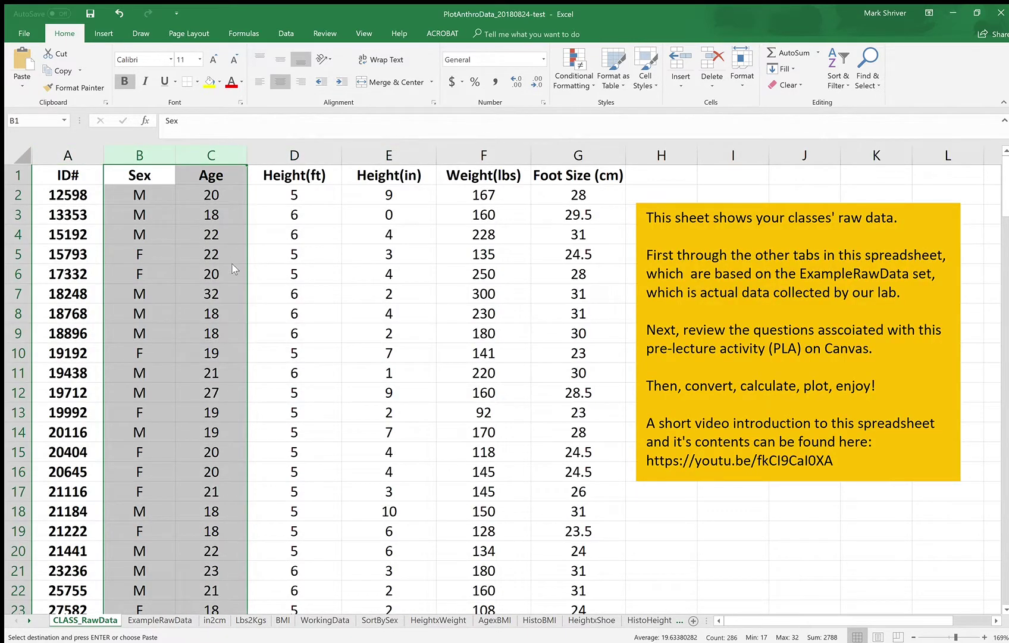
pyautogui.hotkey('ctrl', 'c')
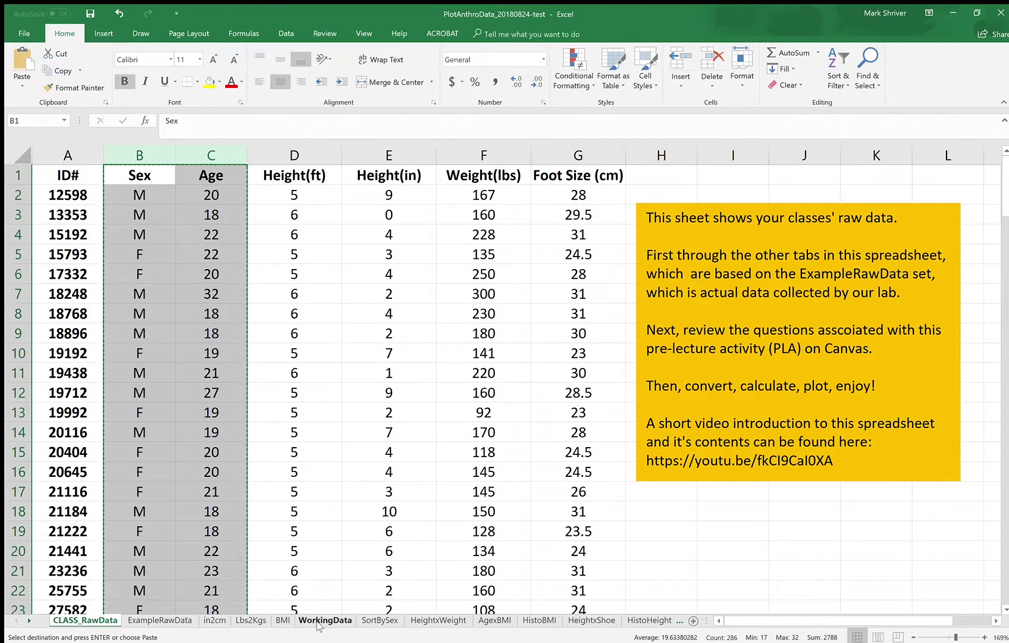
pyautogui.click(321, 618)
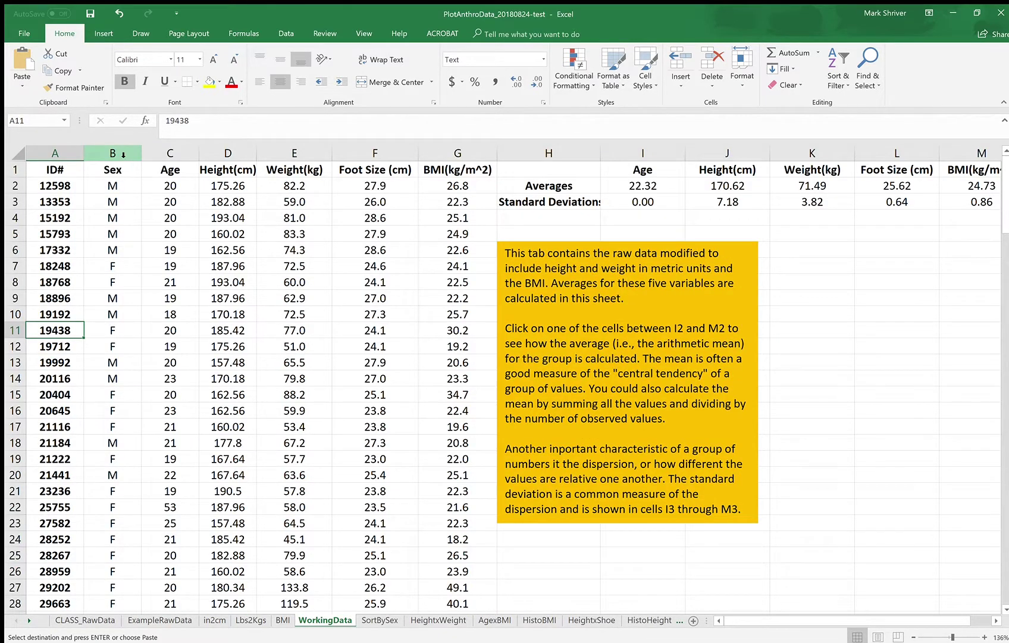
pyautogui.moveTo(123, 154); pyautogui.dragTo(172, 156)
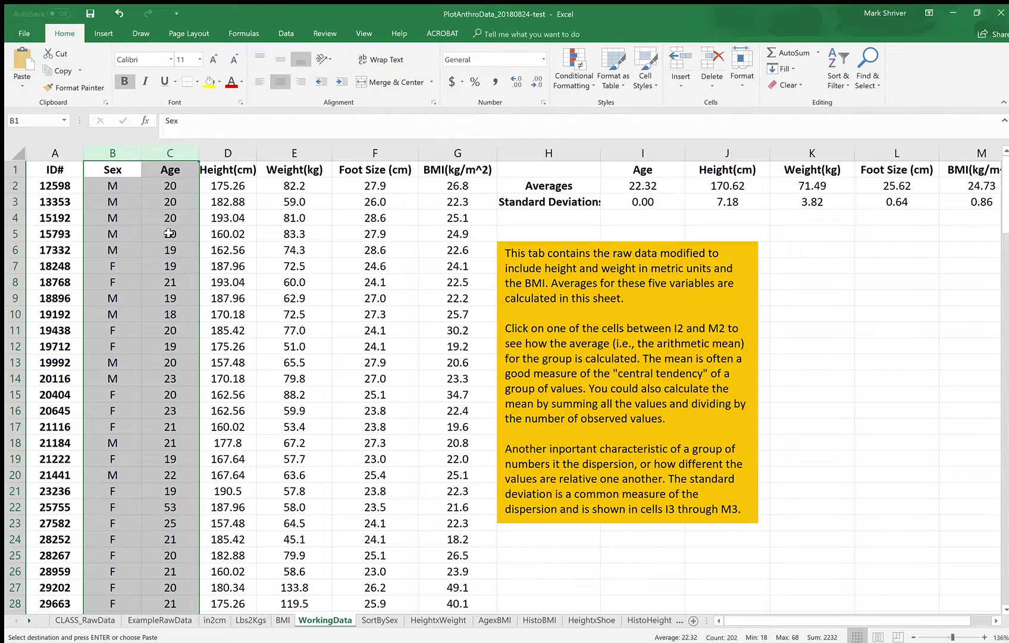
pyautogui.hotkey('ctrl', 'v')
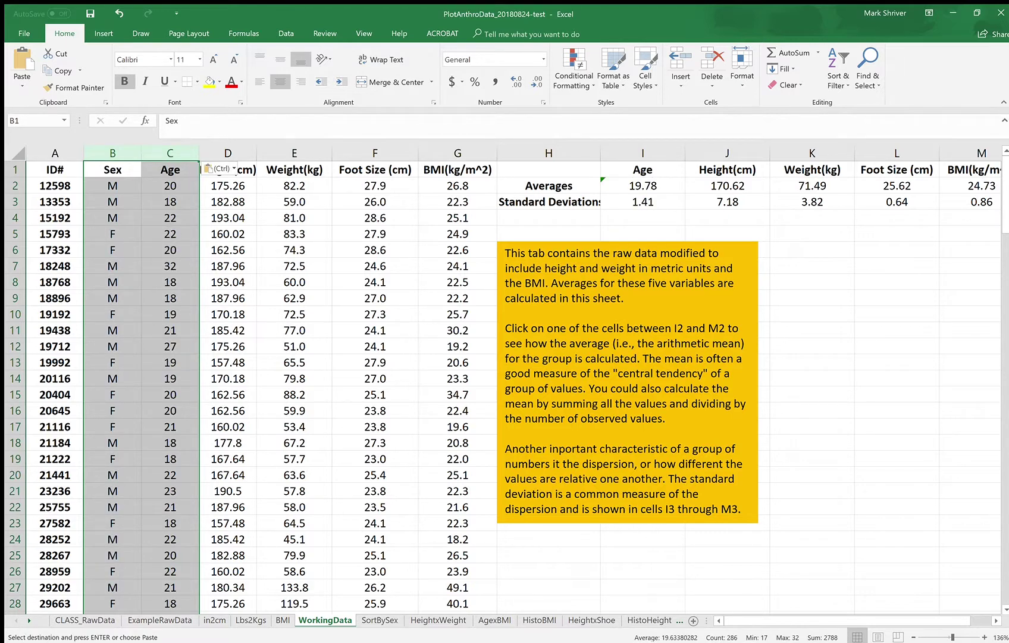
# - Copy the Weight(lbs) column F from CLASS_RawData over the Weight(lbs) column B in Lbs2Kgs
pyautogui.click(98, 623)
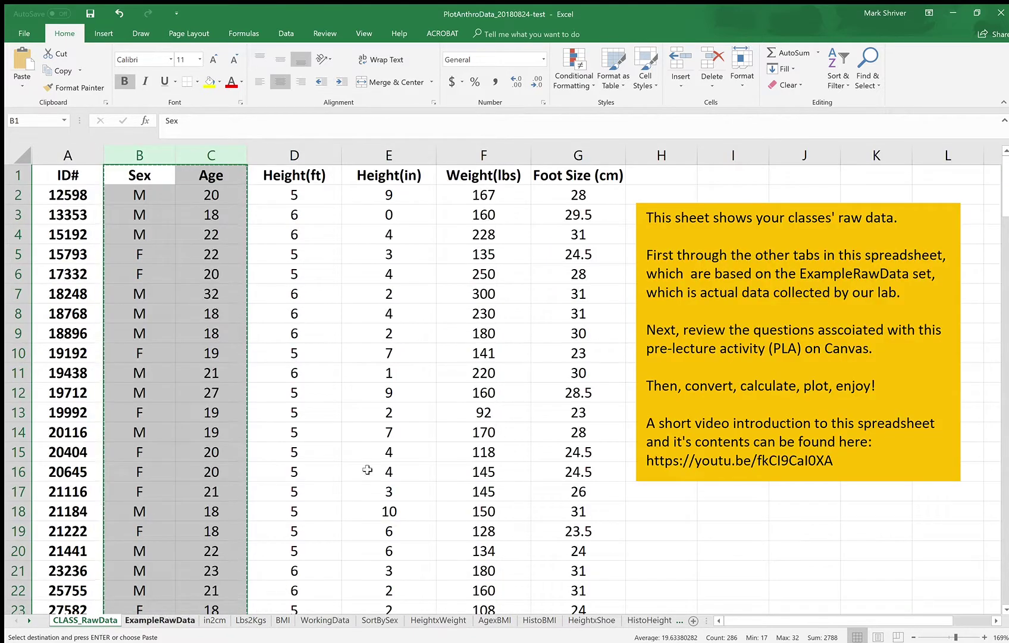
pyautogui.click(489, 158)
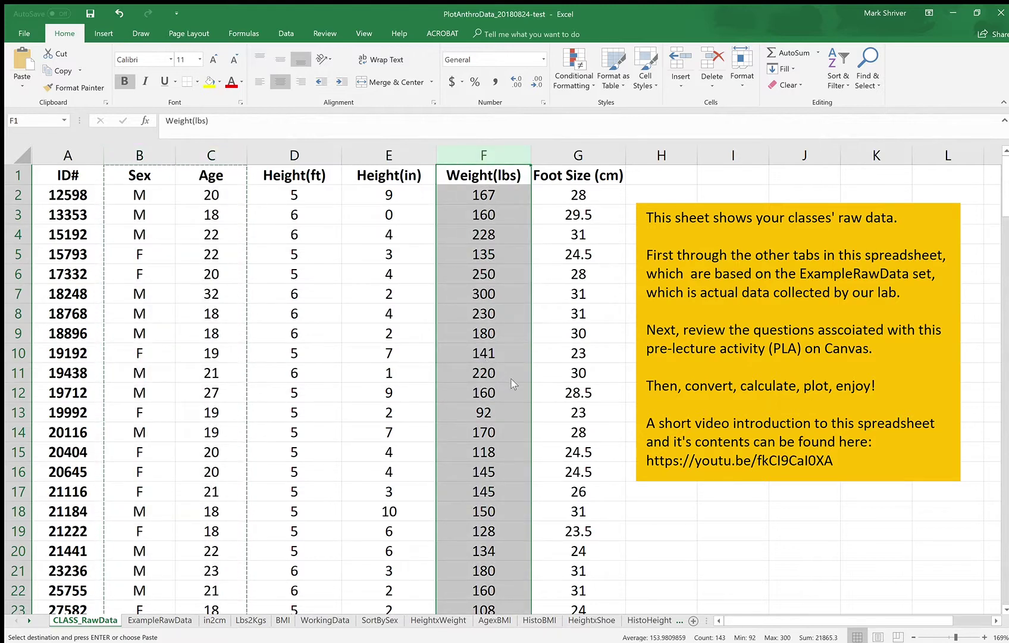
pyautogui.hotkey('ctrl', 'c')
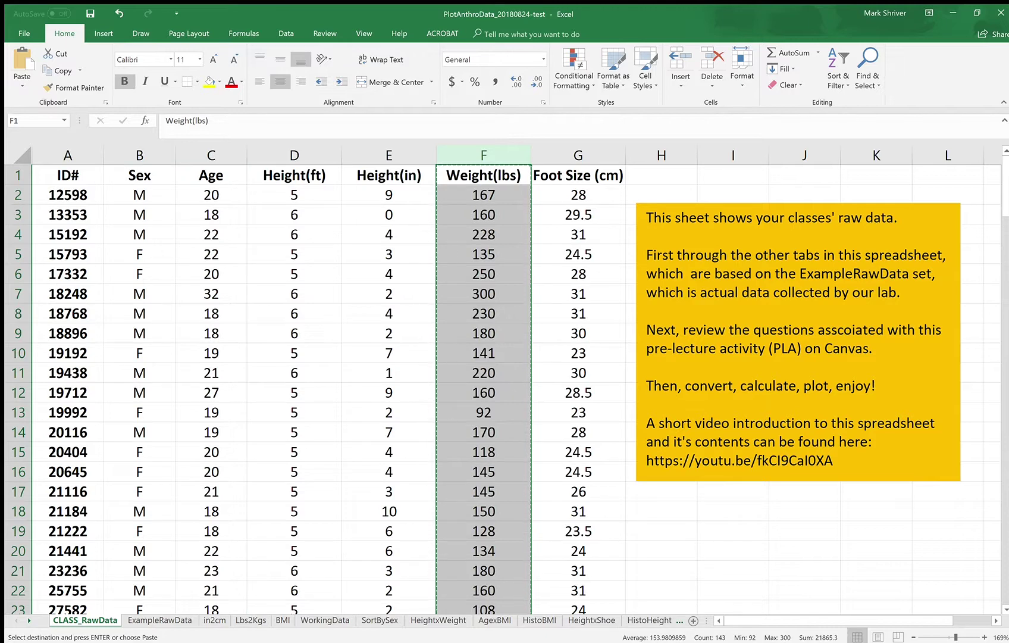
pyautogui.click(250, 620)
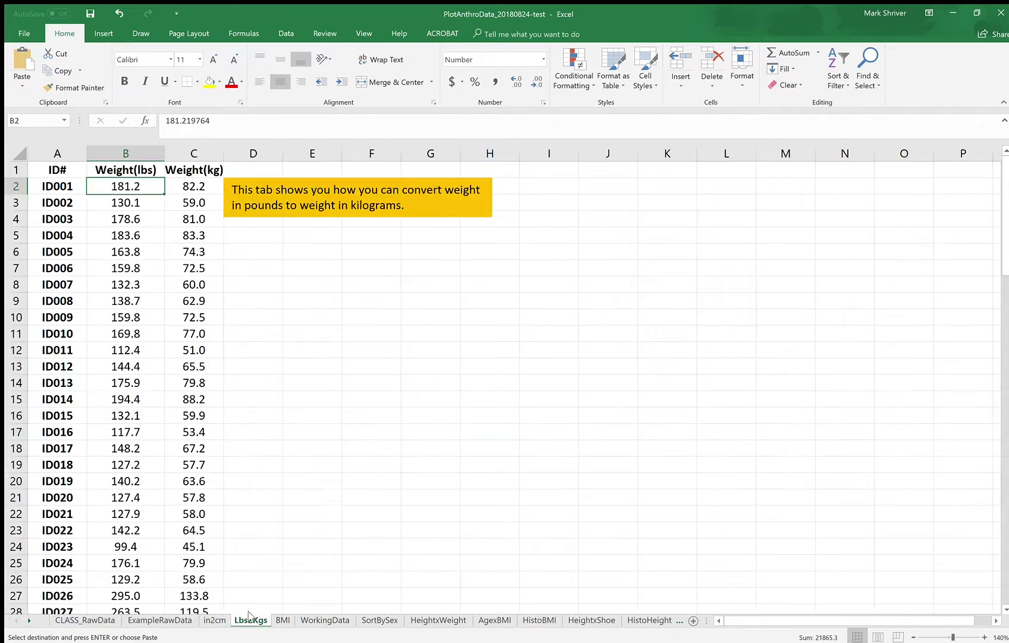
pyautogui.click(140, 159)
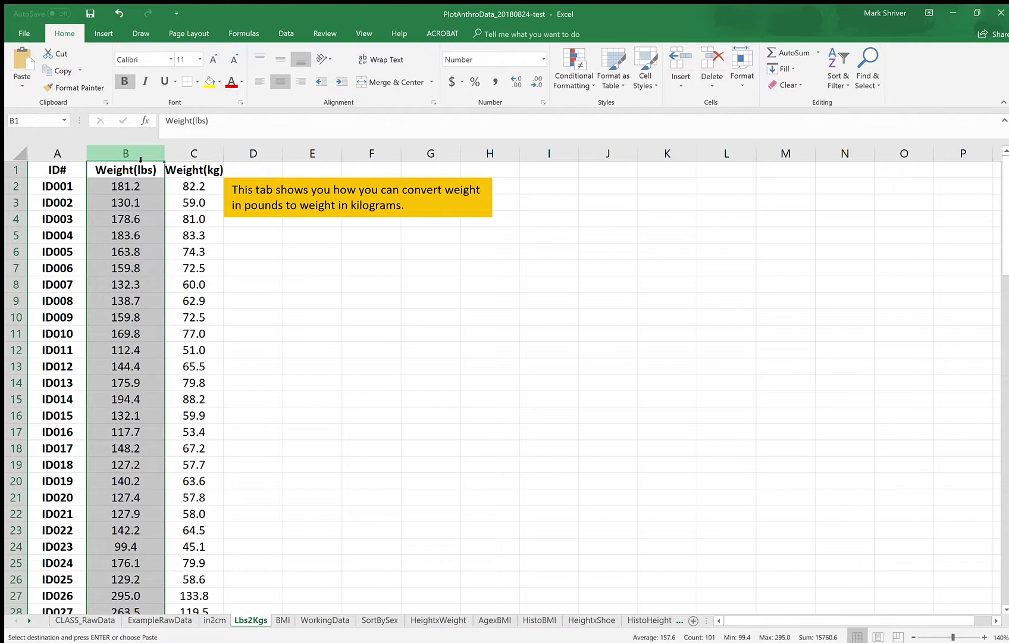
pyautogui.hotkey('ctrl', 'v')
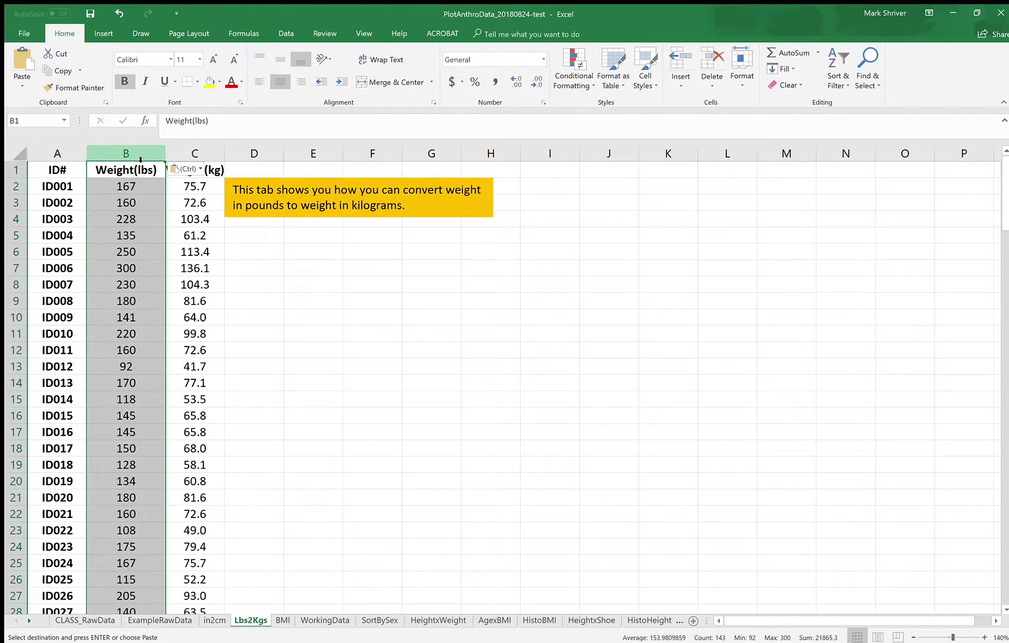
# - Extend the Weight(kg) conversion formula in Lbs2Kgs from C101 down to C143, the last row with a weight in pounds
pyautogui.click(188, 186)
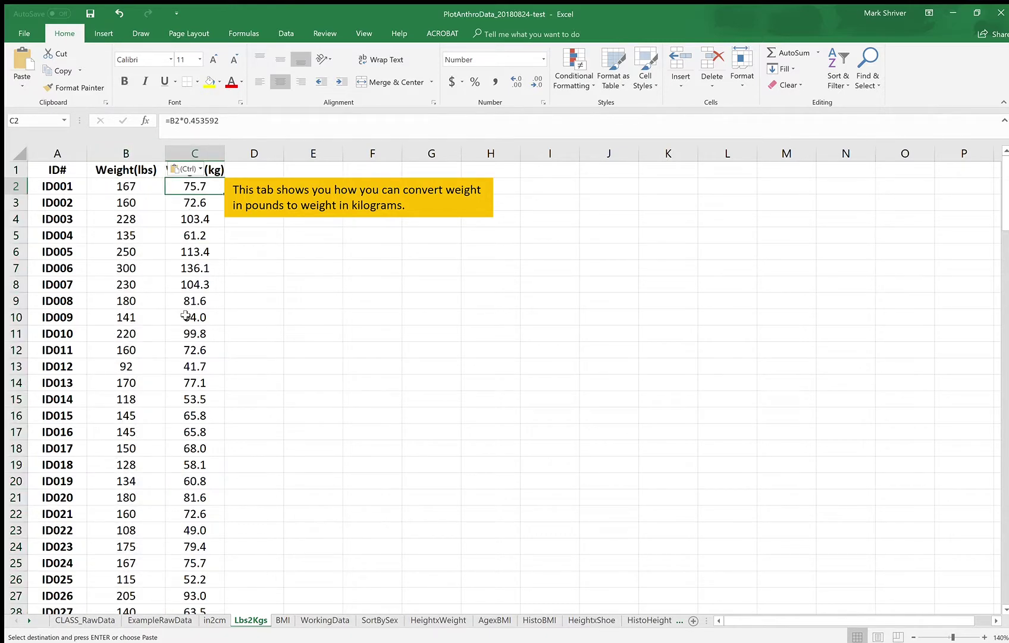
pyautogui.scroll(-10, 187, 316)
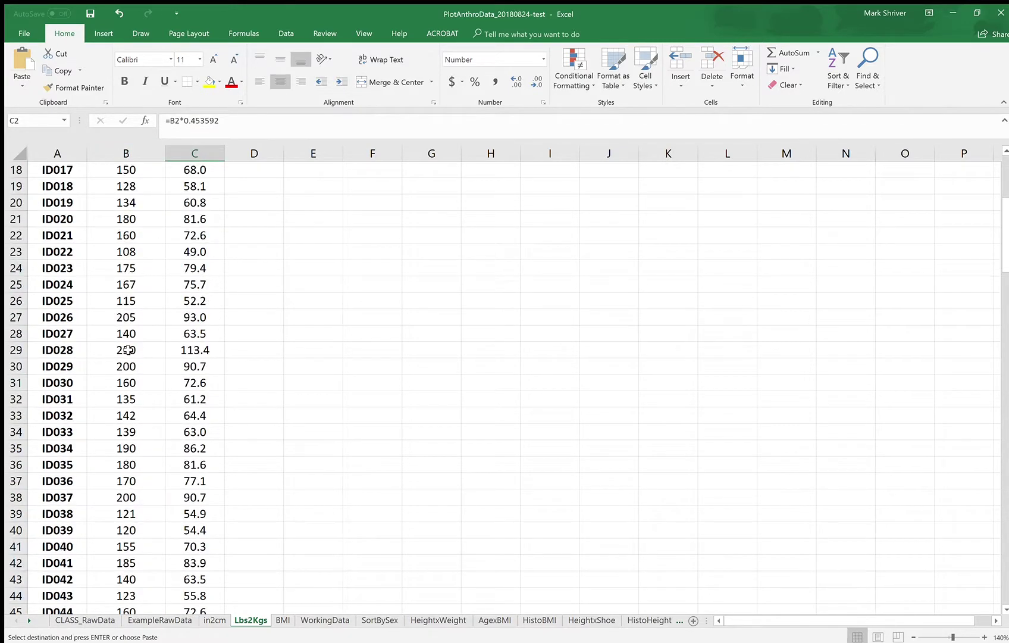
pyautogui.scroll(-15, 128, 350)
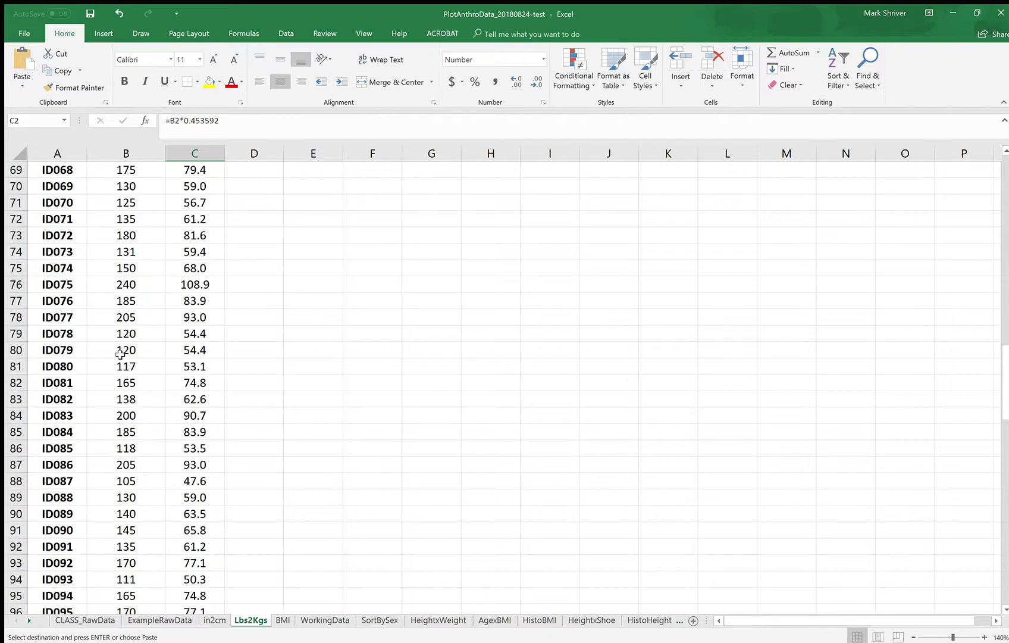
pyautogui.scroll(-4, 108, 362)
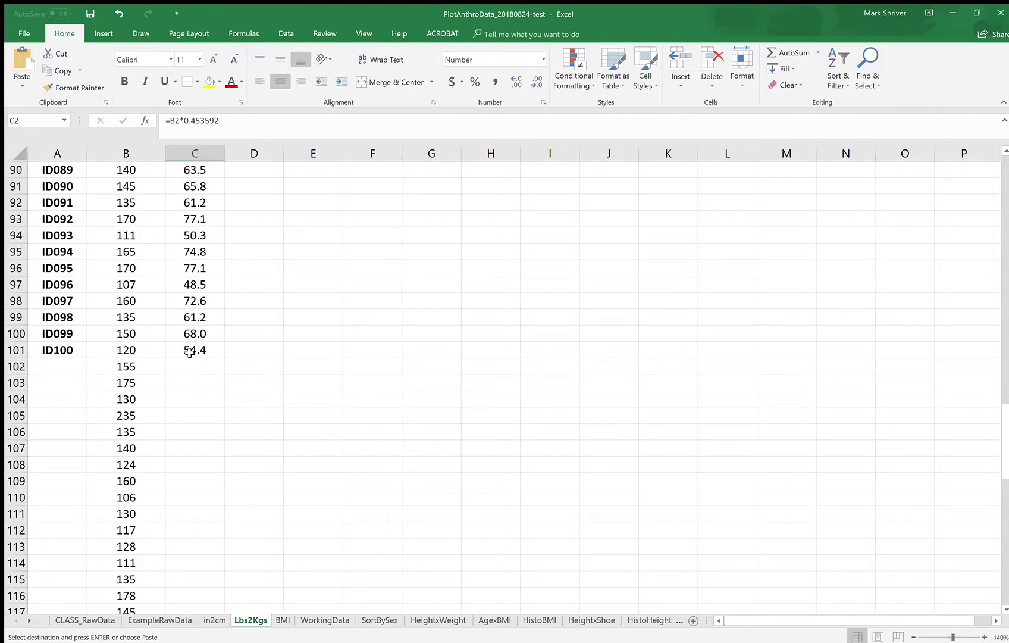
pyautogui.scroll(-5, 143, 397)
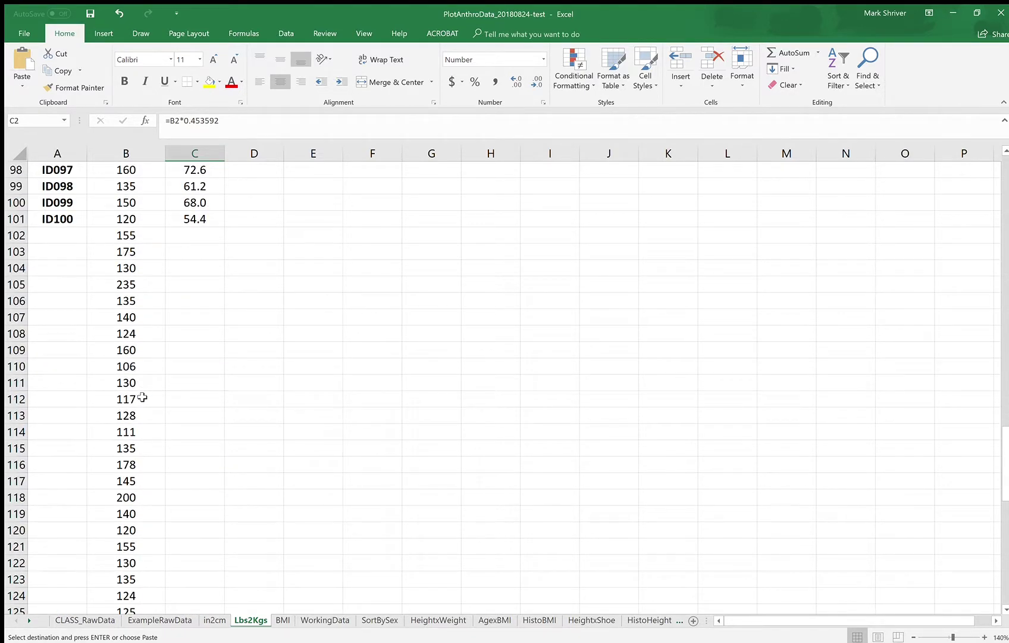
pyautogui.scroll(3, 143, 397)
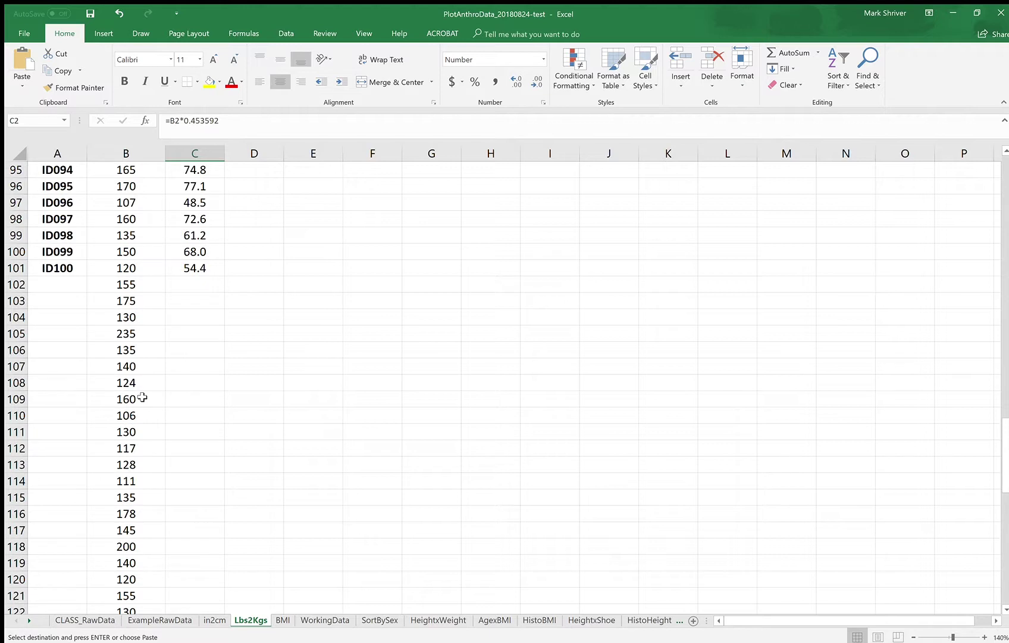
pyautogui.click(212, 269)
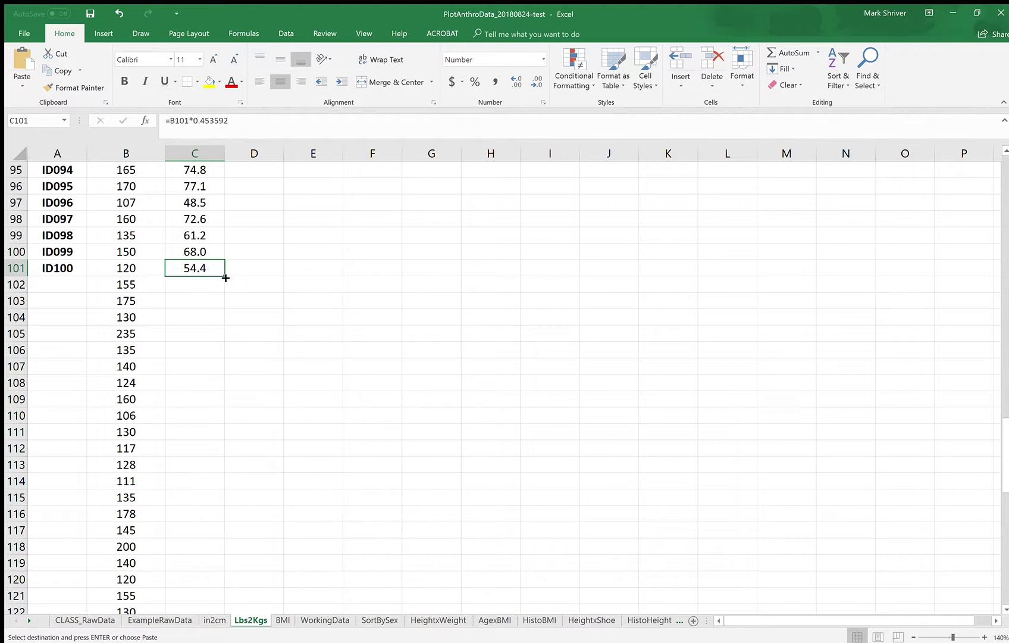
pyautogui.moveTo(225, 276); pyautogui.dragTo(222, 327)
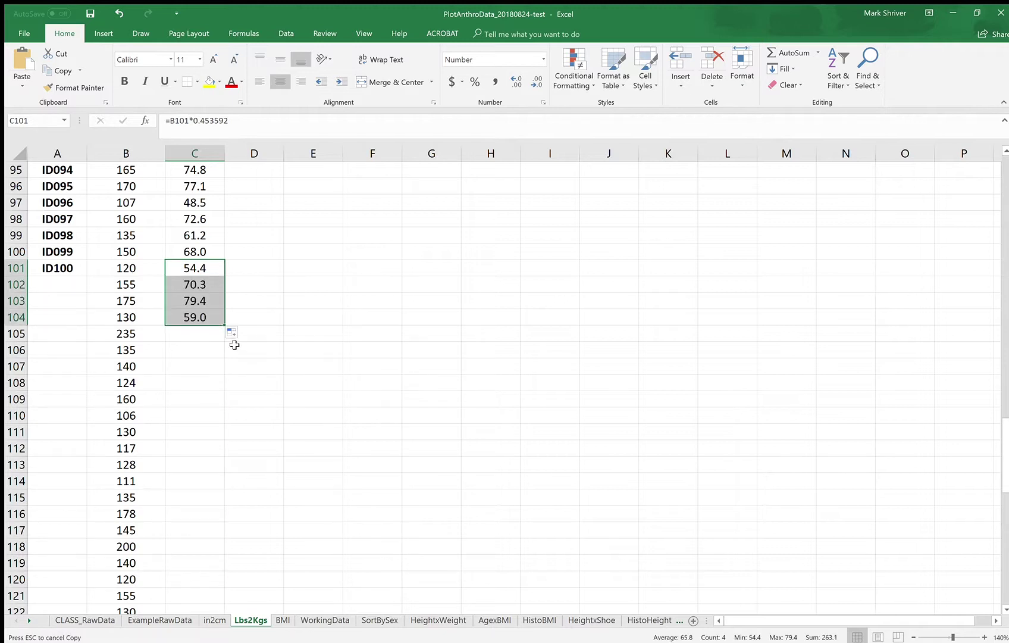
pyautogui.doubleClick(226, 324)
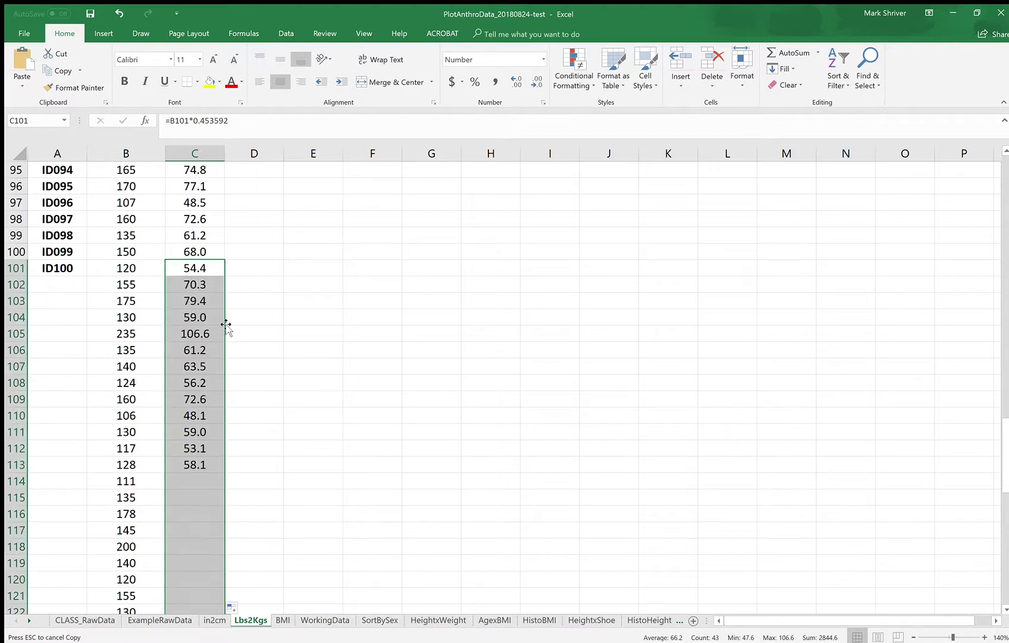
pyautogui.scroll(-12, 321, 319)
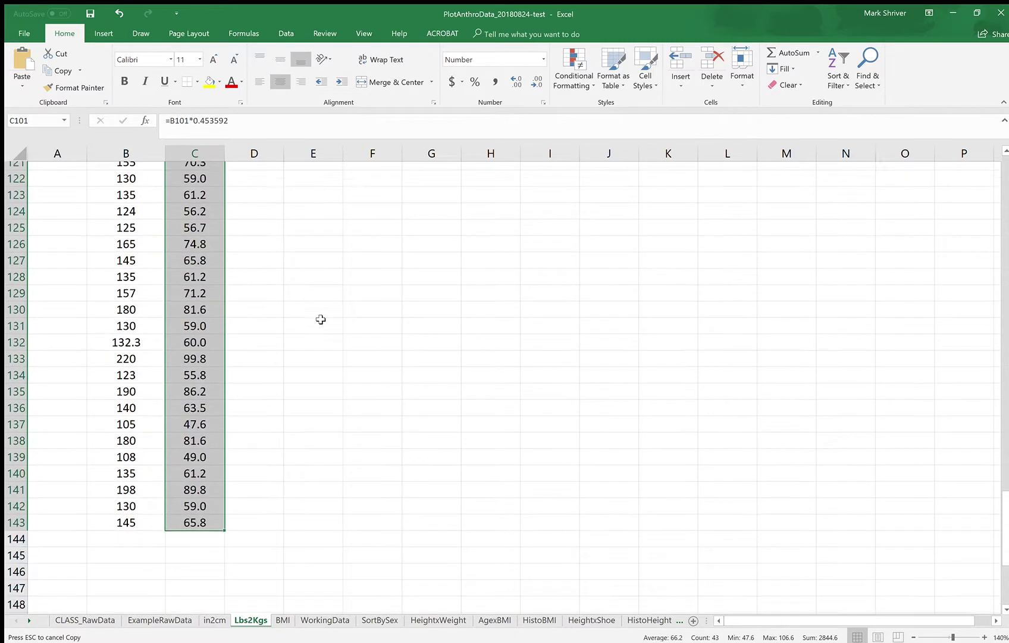
pyautogui.scroll(5, 321, 319)
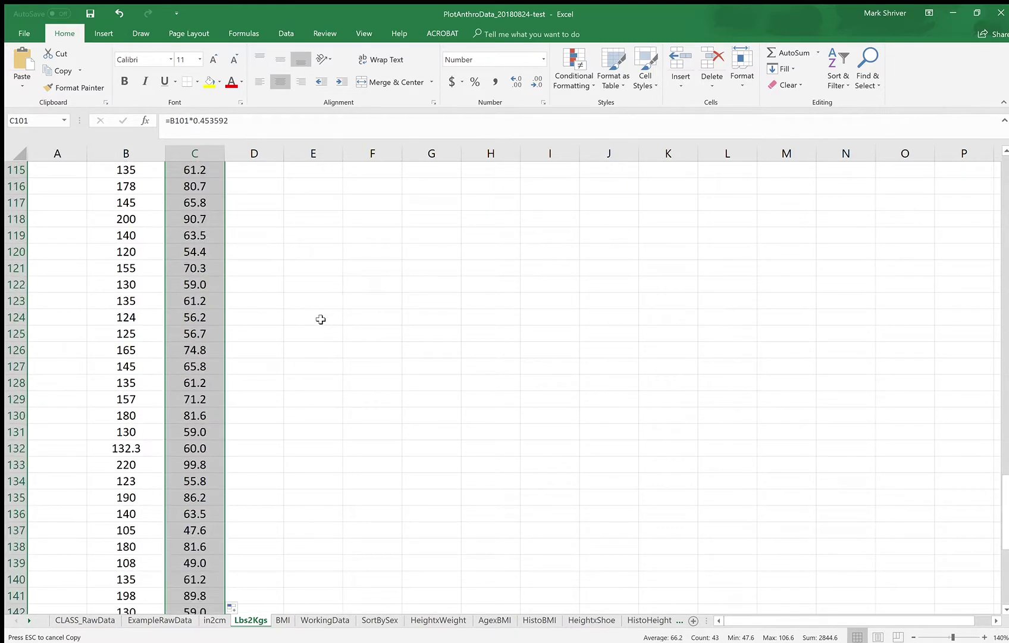
# - Copy the Weight(kg) column C from Lbs2Kgs and paste it as values over the Weight(kg) column E in WorkingData
pyautogui.moveTo(1005, 519); pyautogui.dragTo(1005, 154)
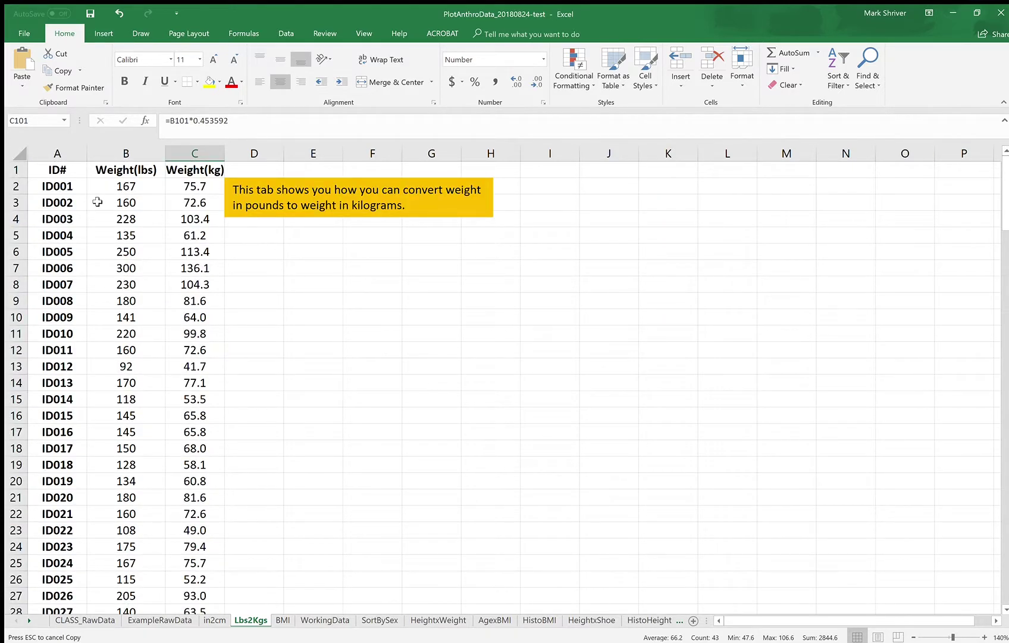
pyautogui.click(210, 156)
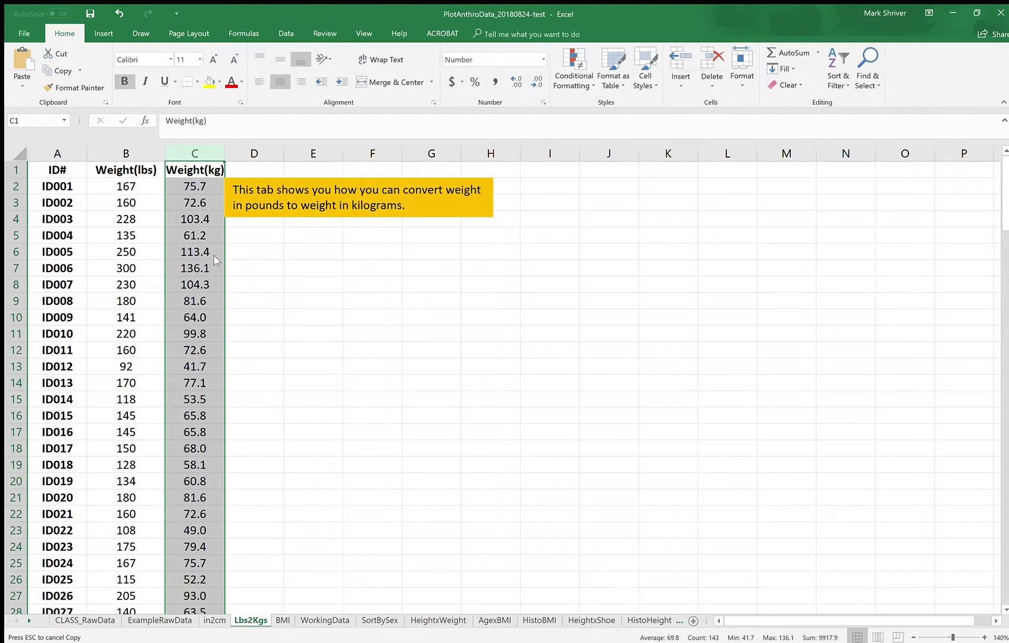
pyautogui.hotkey('ctrl', 'c')
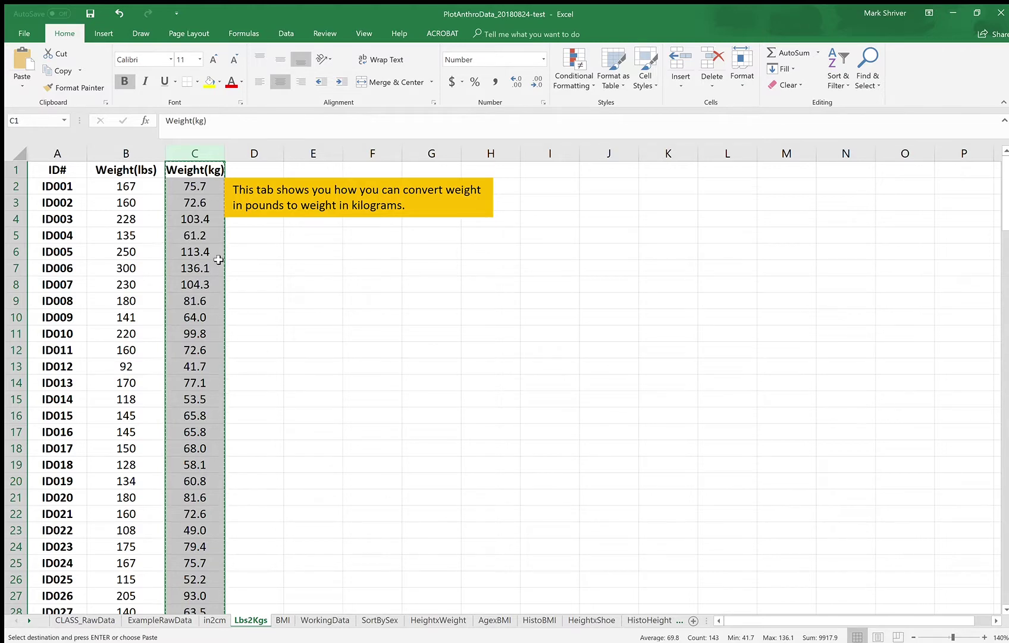
pyautogui.click(321, 620)
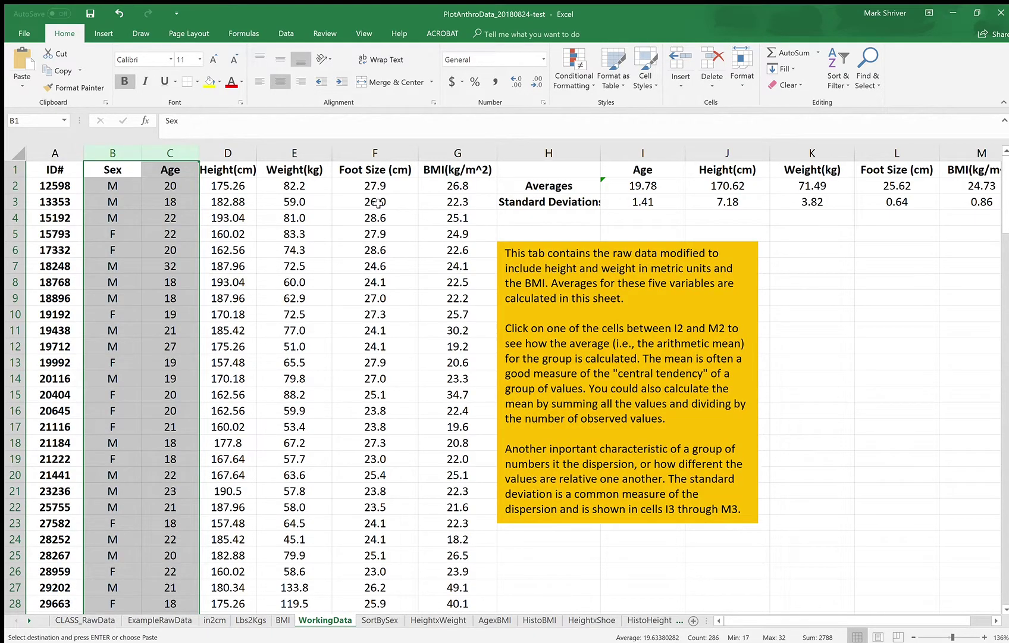
pyautogui.click(298, 158)
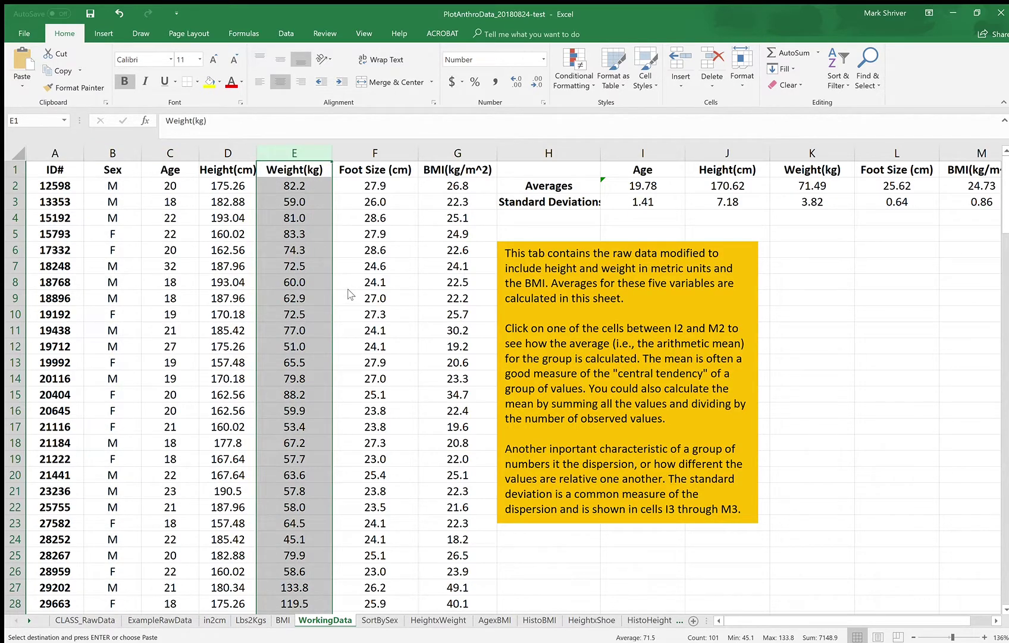
pyautogui.hotkey('ctrl', 'v')
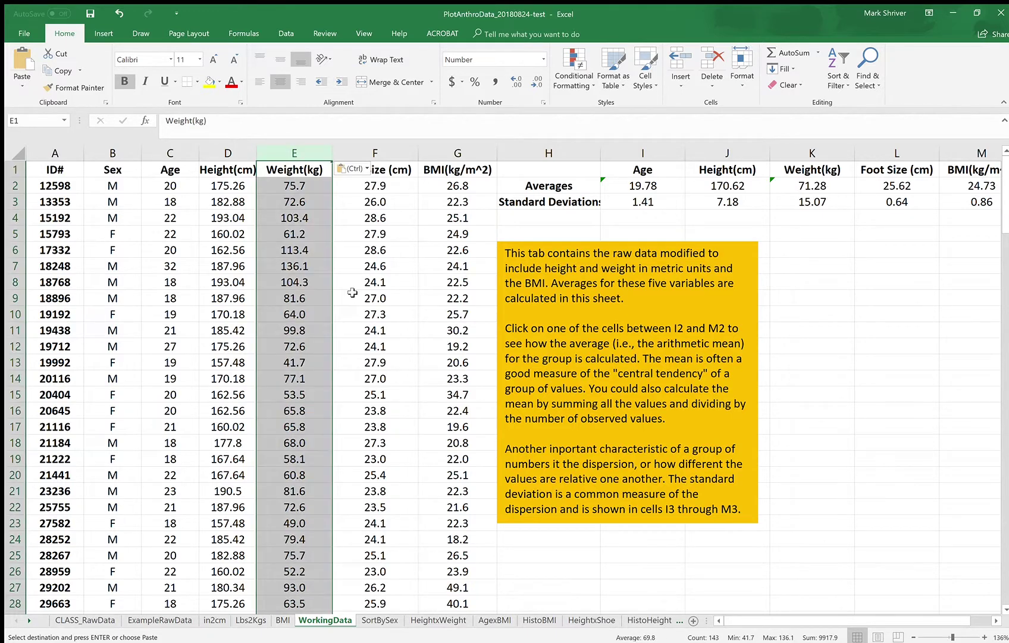
# - Check that the Weight(kg) cells E3, E4, E5 and E8 in WorkingData hold plain values
pyautogui.click(312, 200)
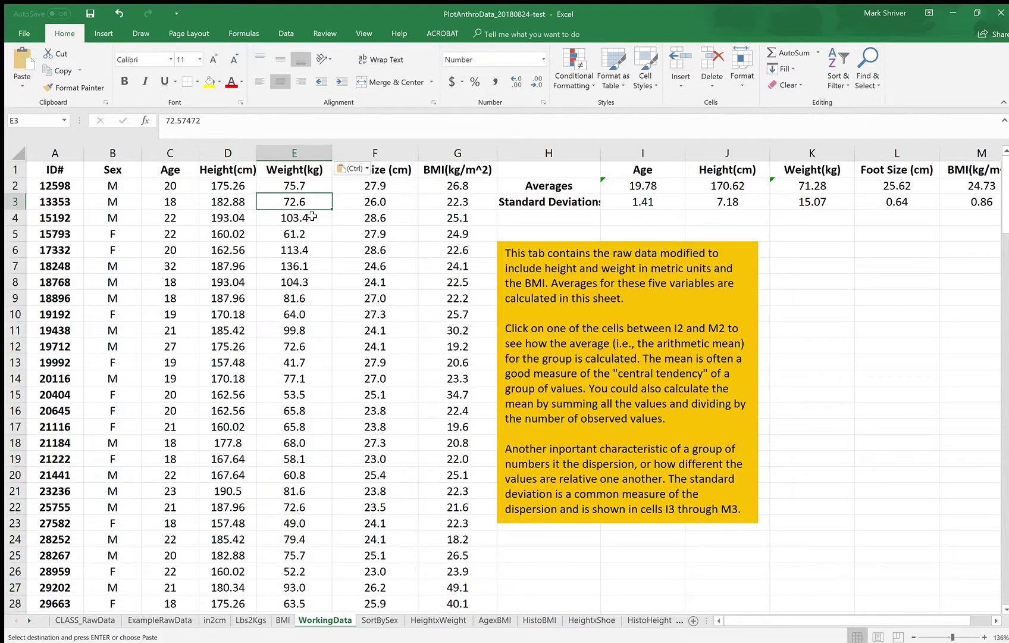
pyautogui.click(312, 216)
pyautogui.click(307, 234)
pyautogui.click(303, 276)
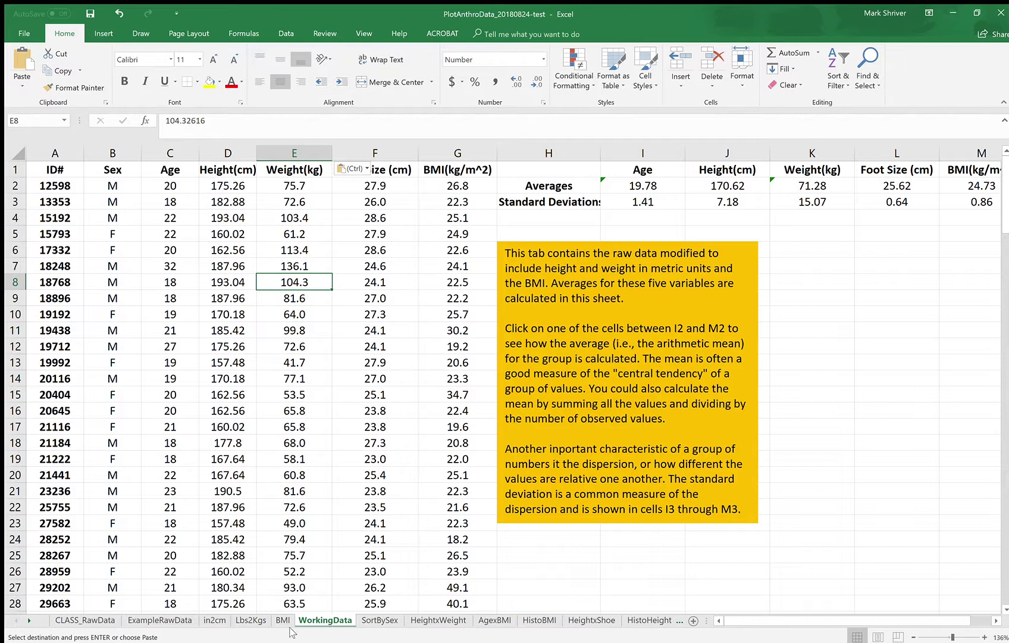
# - Copy the Foot Size (cm) column G from CLASS_RawData over the Foot Size (cm) column F in WorkingData
pyautogui.click(103, 619)
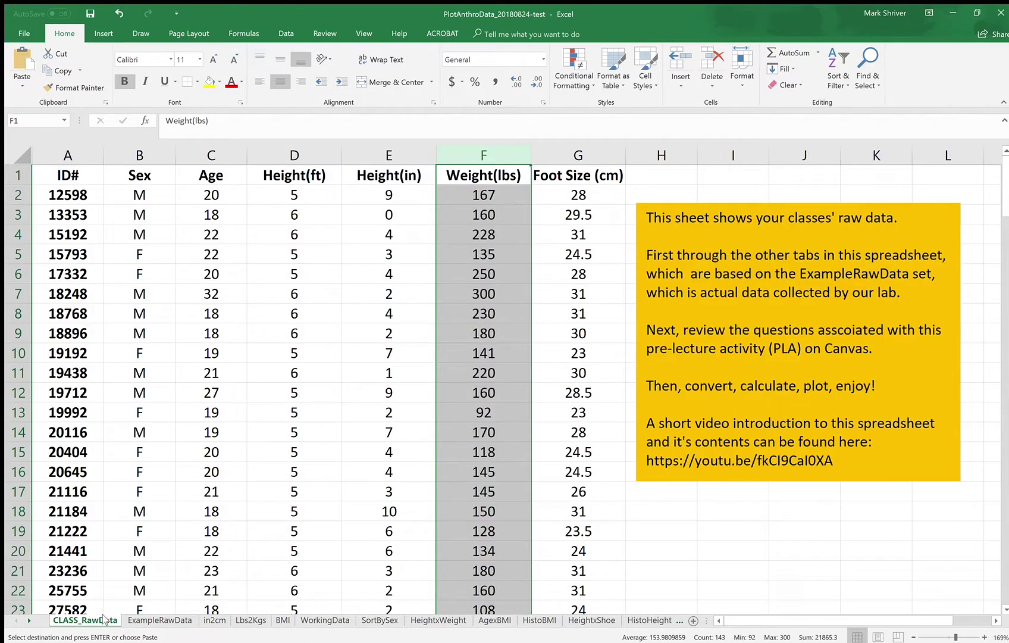
pyautogui.click(578, 154)
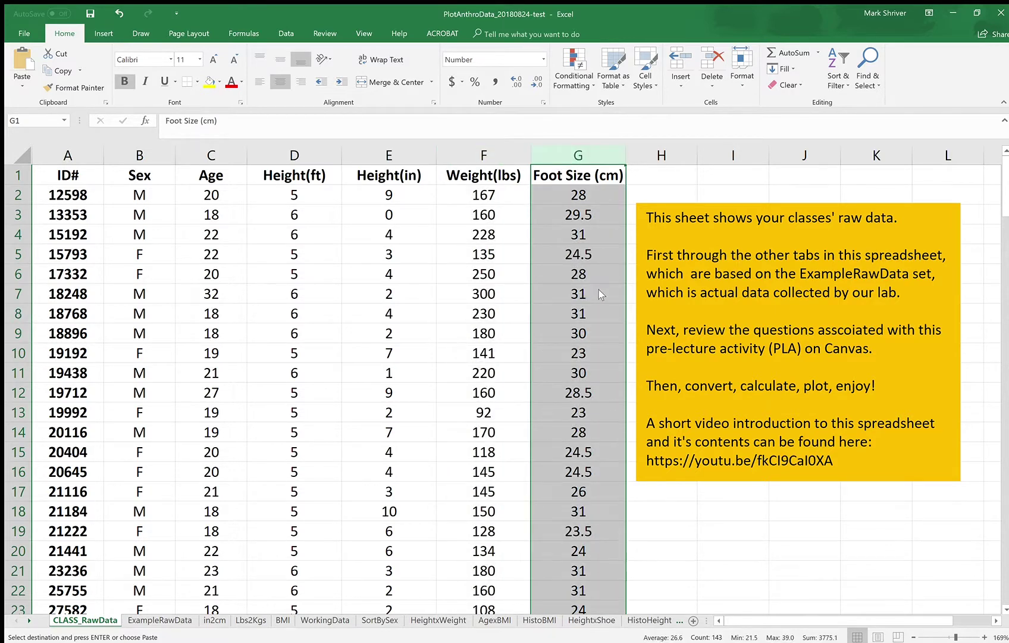
pyautogui.hotkey('ctrl', 'c')
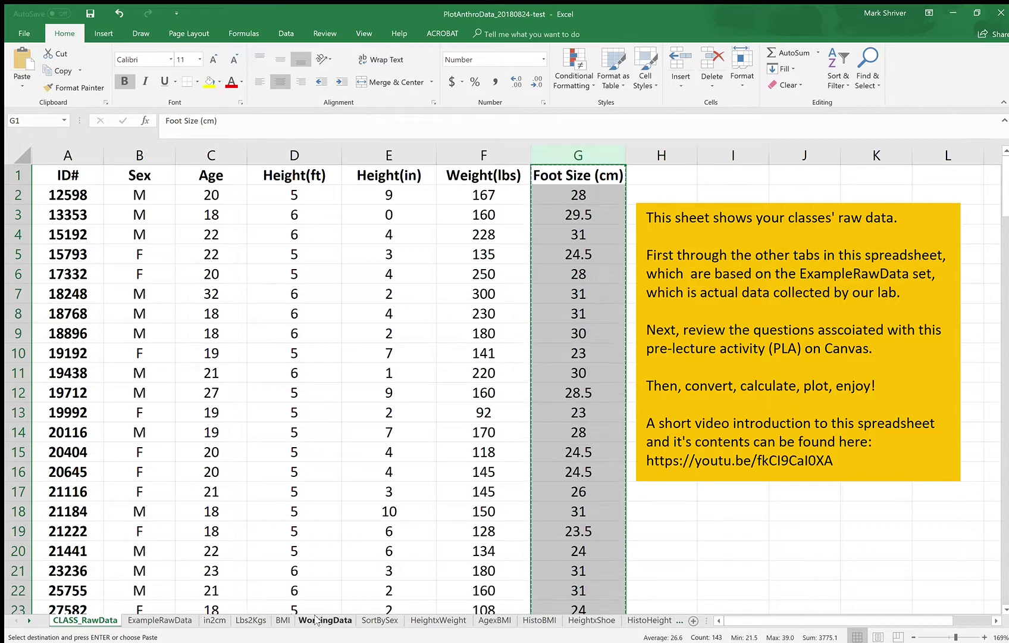
pyautogui.click(325, 620)
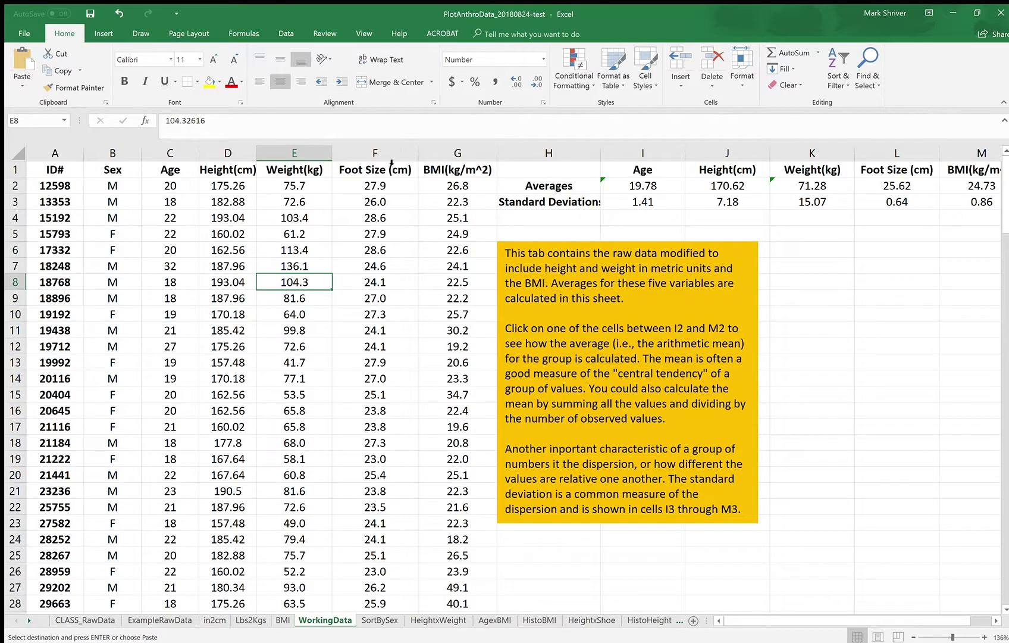
pyautogui.click(383, 191)
pyautogui.click(382, 155)
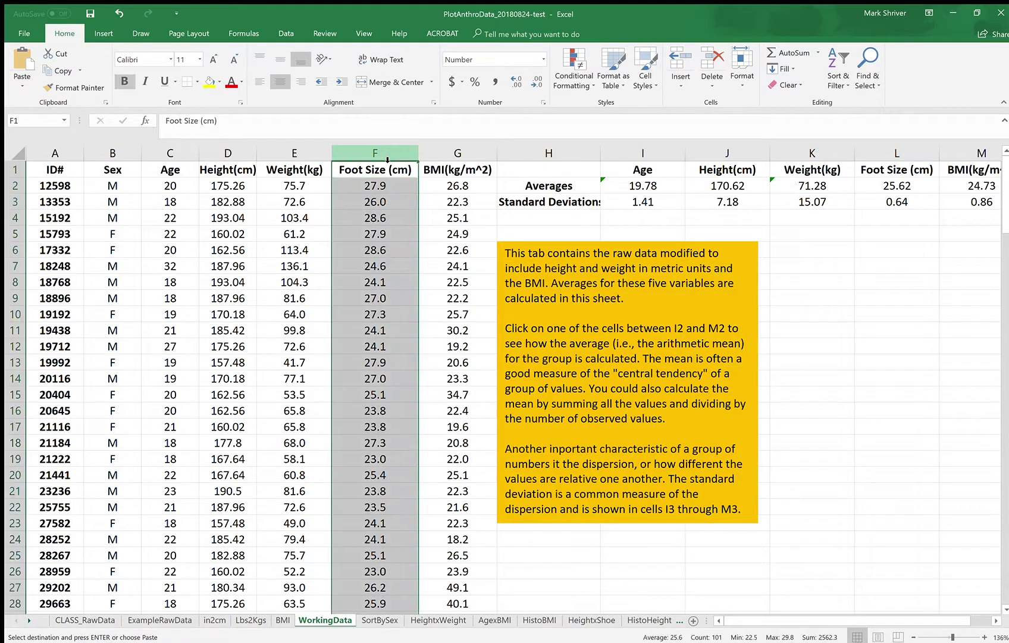
pyautogui.hotkey('ctrl', 'v')
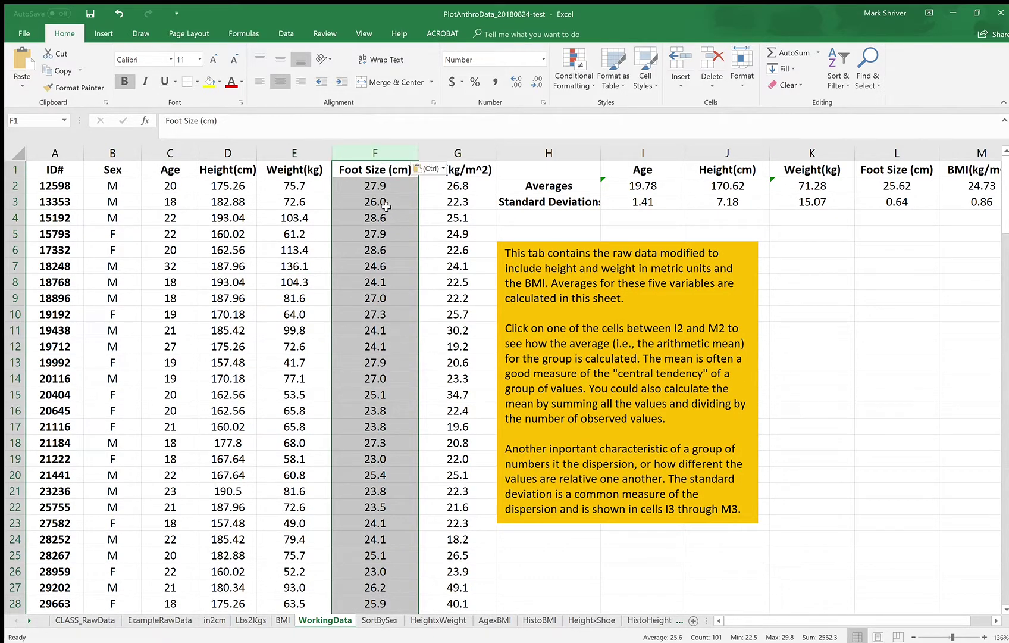
# - Inspect the BMI cells G2 and G3 in WorkingData and check how far down each column is filled
pyautogui.click(457, 189)
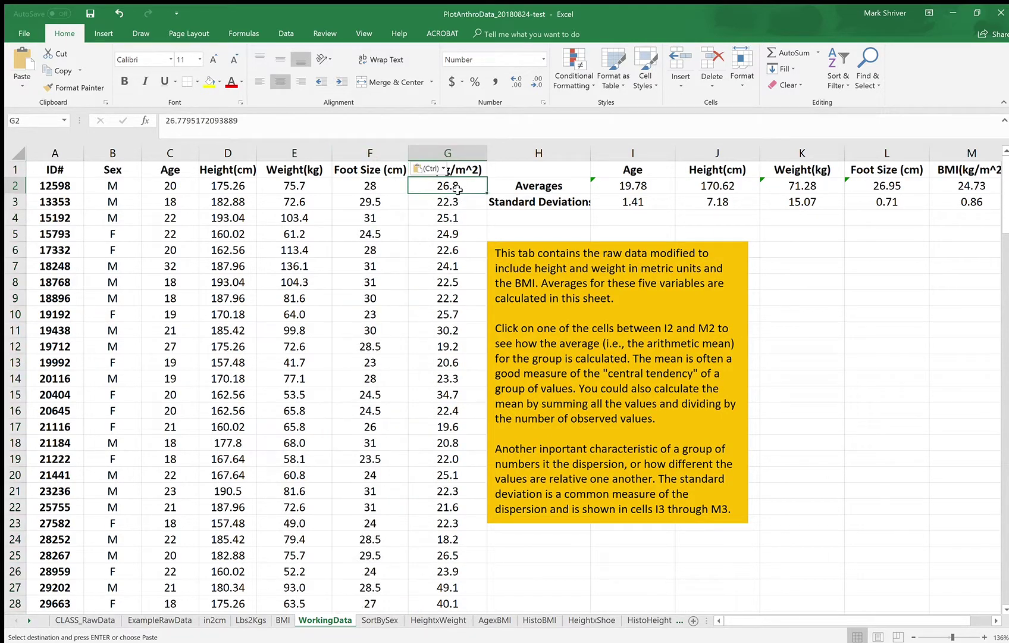
pyautogui.click(448, 203)
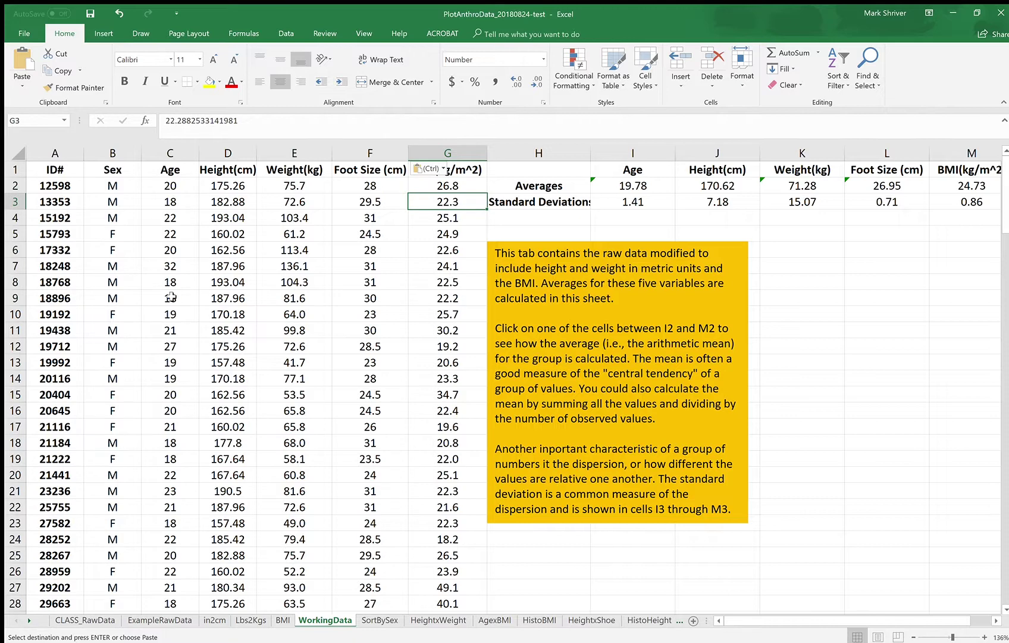
pyautogui.scroll(-10, 215, 282)
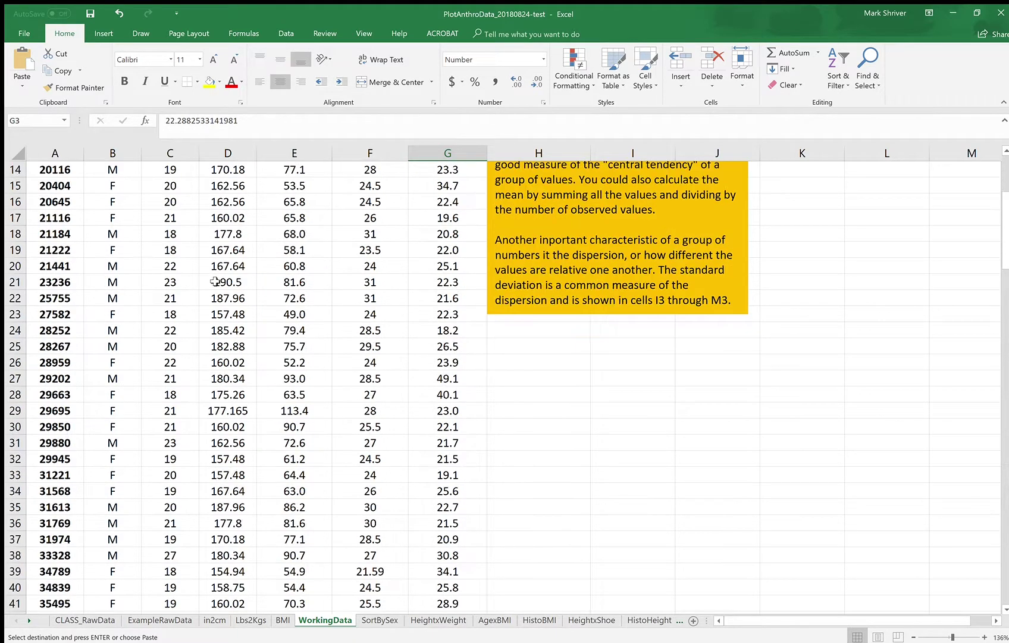
pyautogui.scroll(-15, 214, 282)
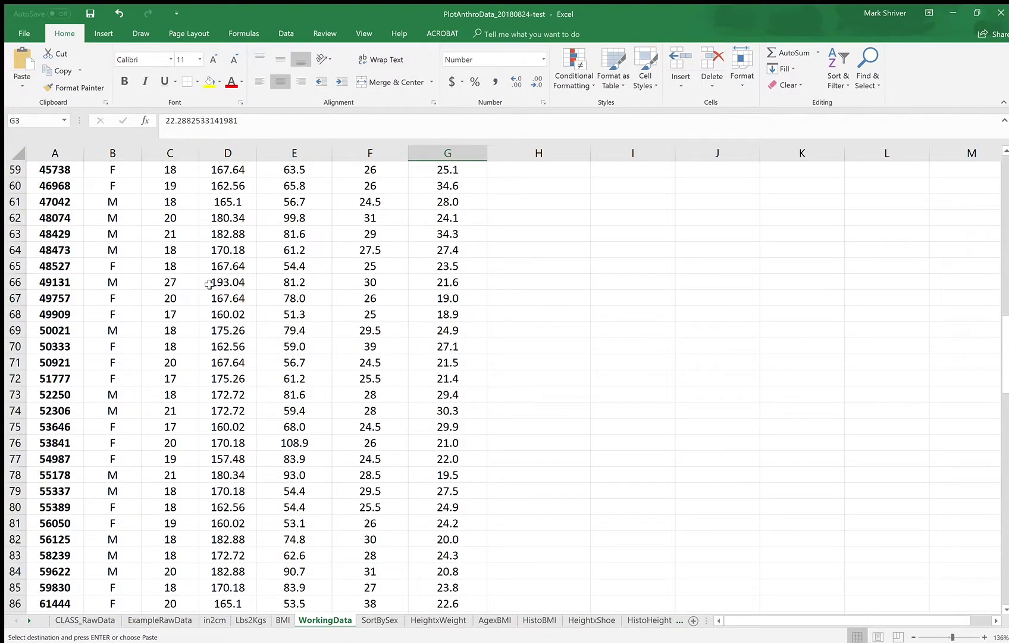
pyautogui.scroll(-4, 210, 284)
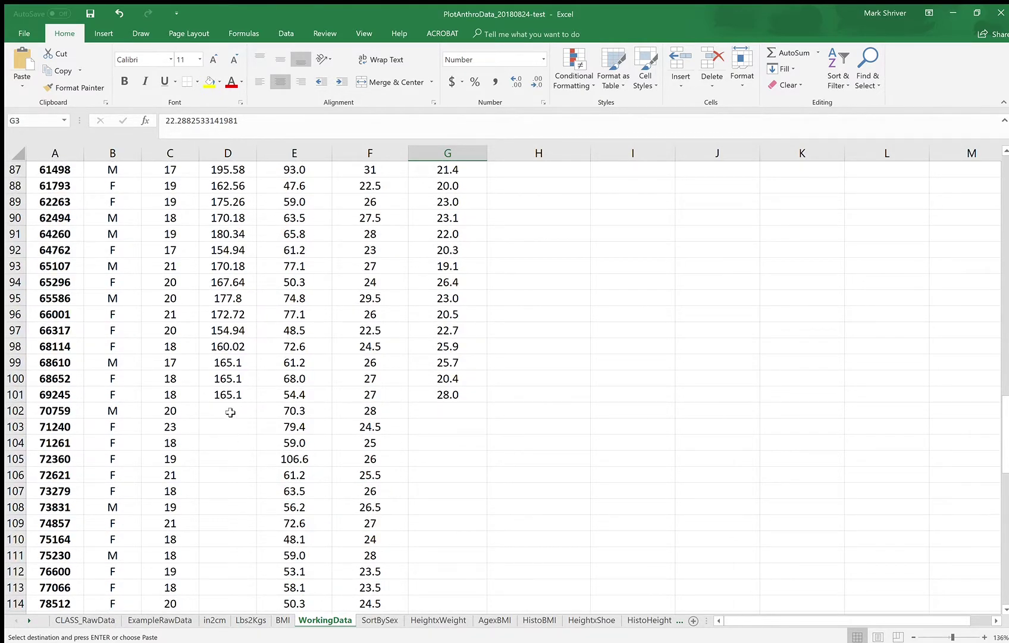
pyautogui.scroll(-4, 232, 410)
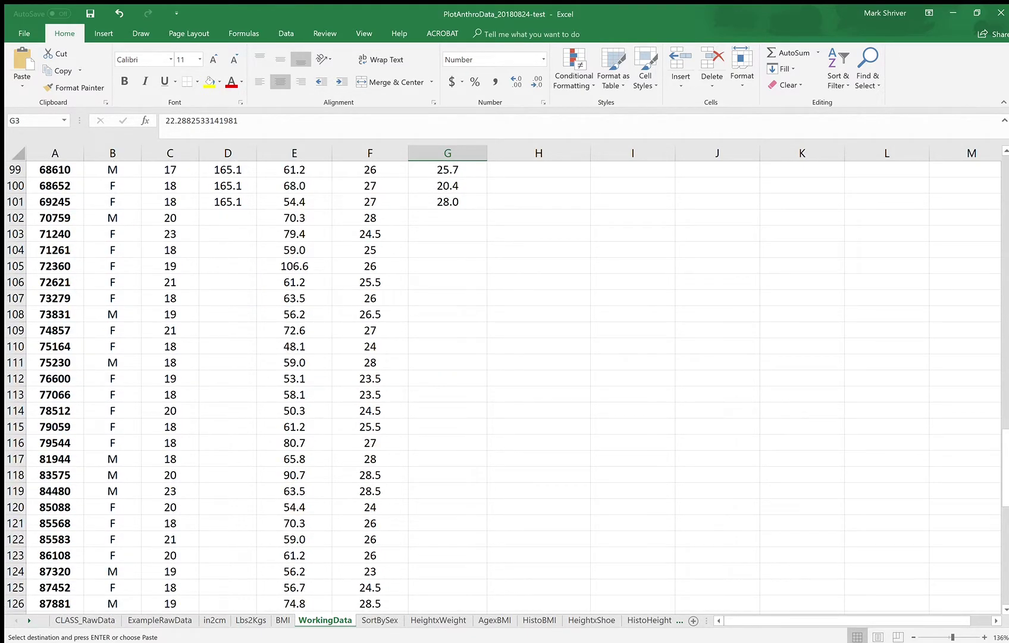
# - Extend the Height(inches) and Height(cm) formulas in in2cm from D101:E101 down to the last row with class data
pyautogui.click(213, 619)
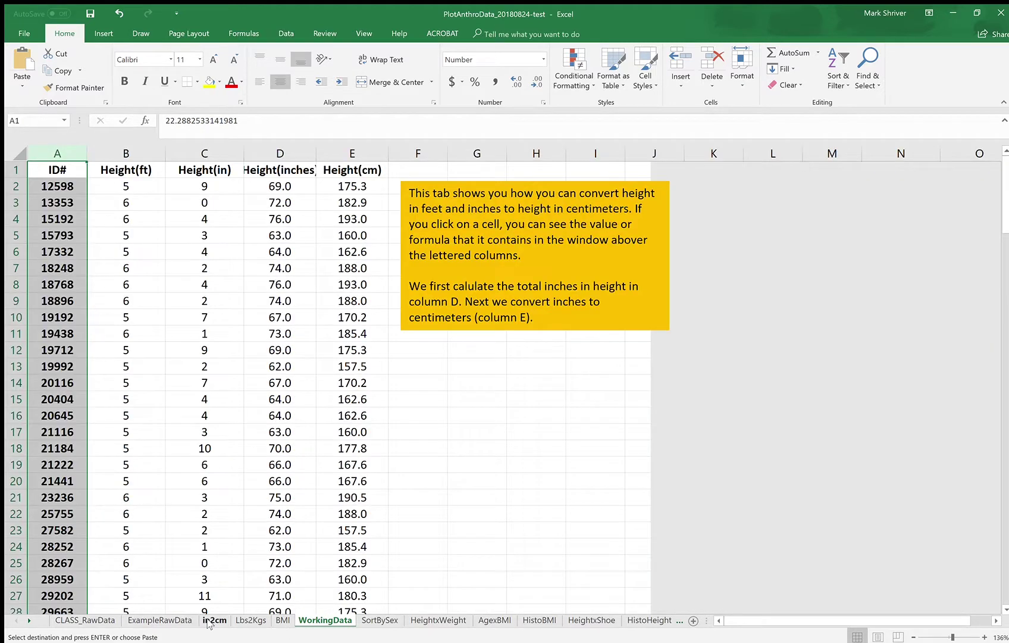
pyautogui.scroll(-3, 421, 375)
pyautogui.scroll(-18, 421, 376)
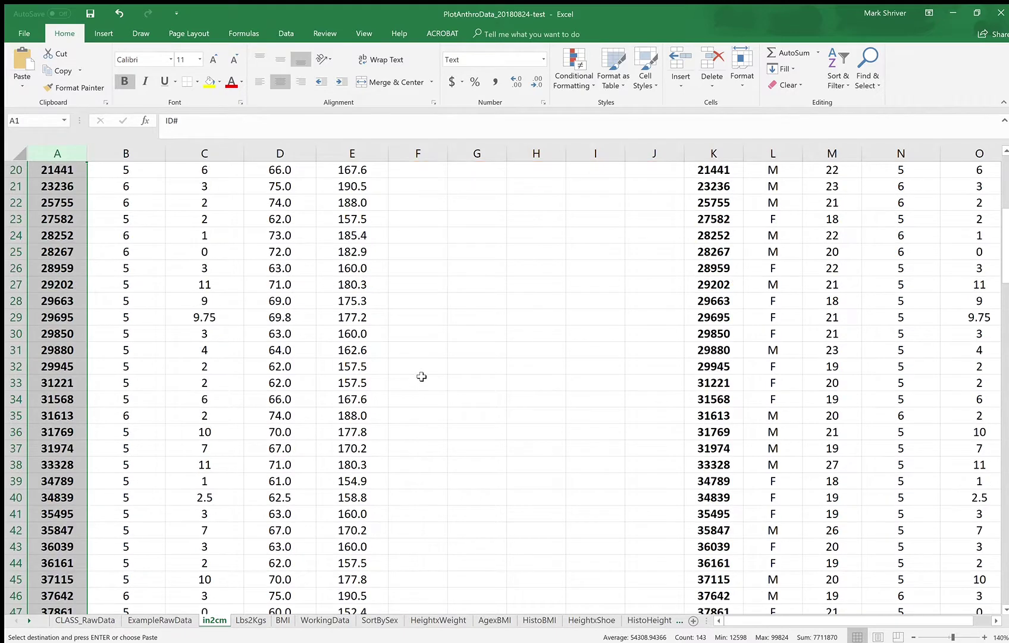
pyautogui.scroll(-9, 421, 376)
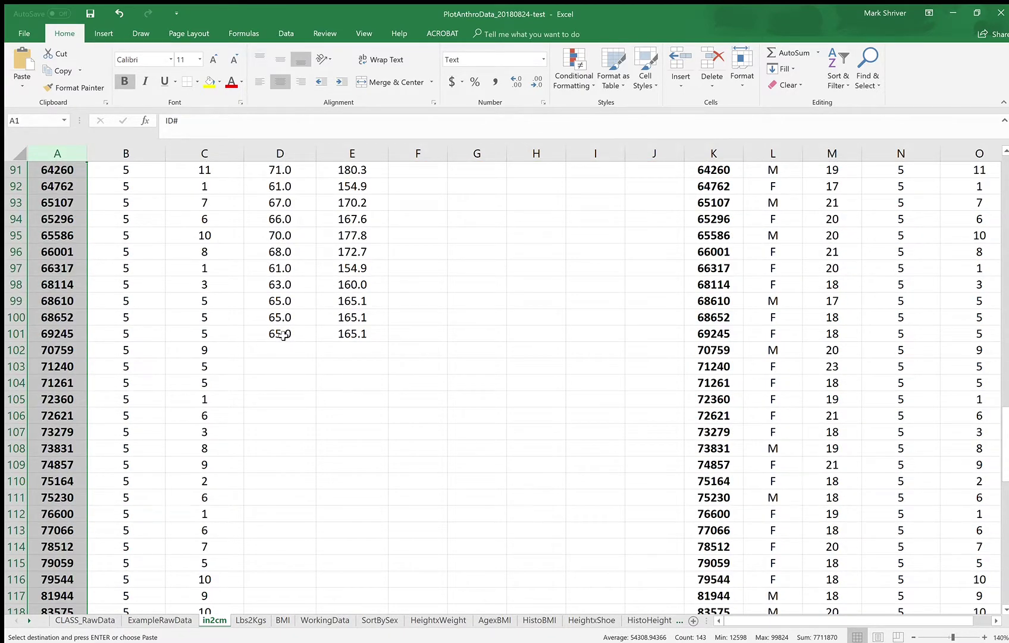
pyautogui.moveTo(283, 334); pyautogui.dragTo(336, 333)
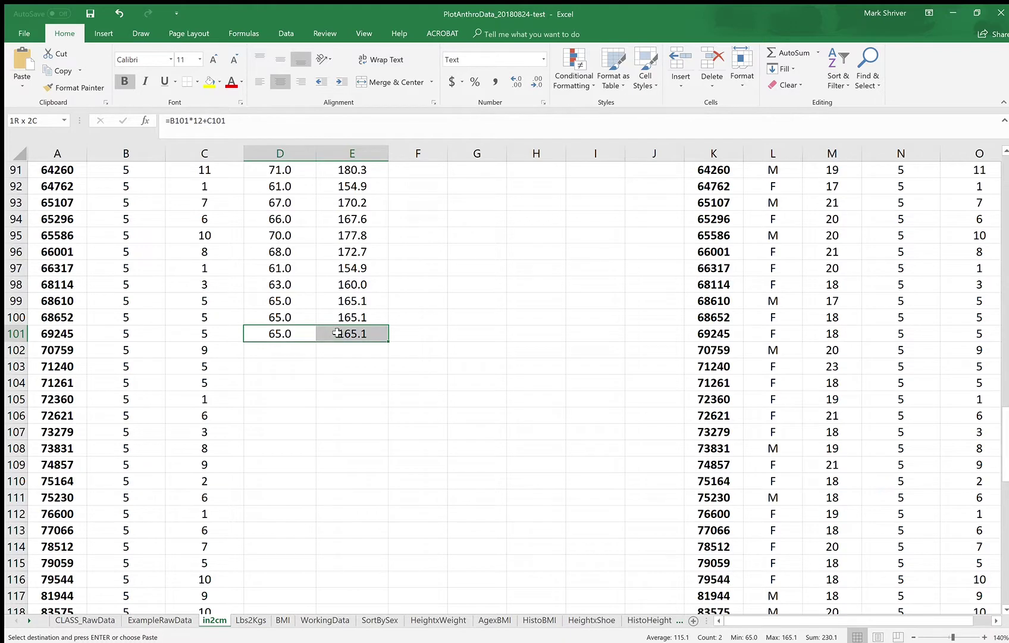
pyautogui.doubleClick(389, 343)
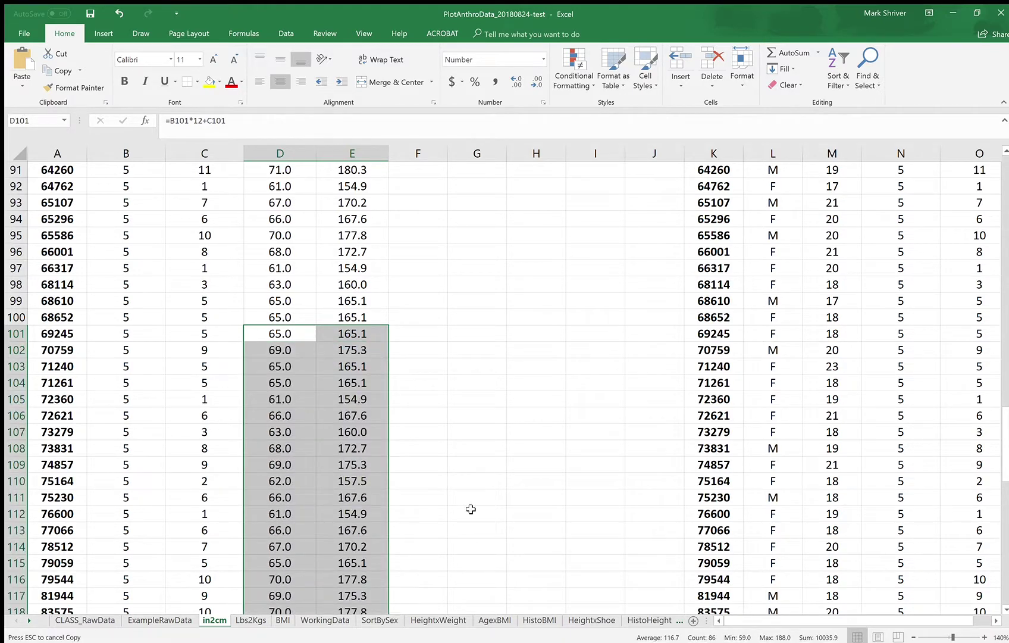
# - Copy the Height(cm) column E from in2cm and paste it as values over the Height(cm) column D in WorkingData
pyautogui.scroll(3, 470, 509)
pyautogui.scroll(15, 470, 509)
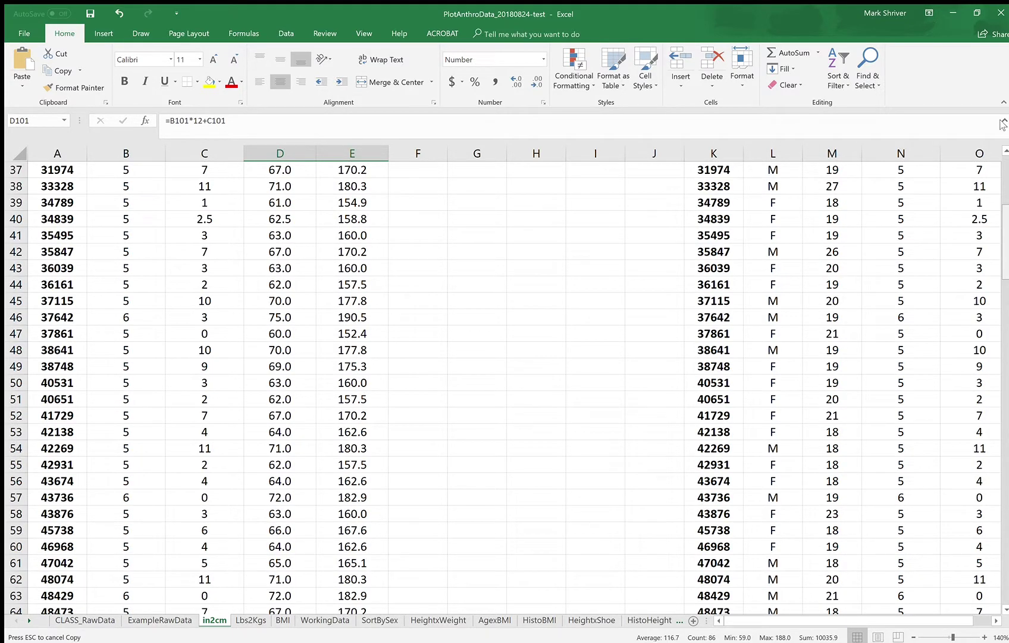
pyautogui.moveTo(1006, 303); pyautogui.dragTo(1005, 202)
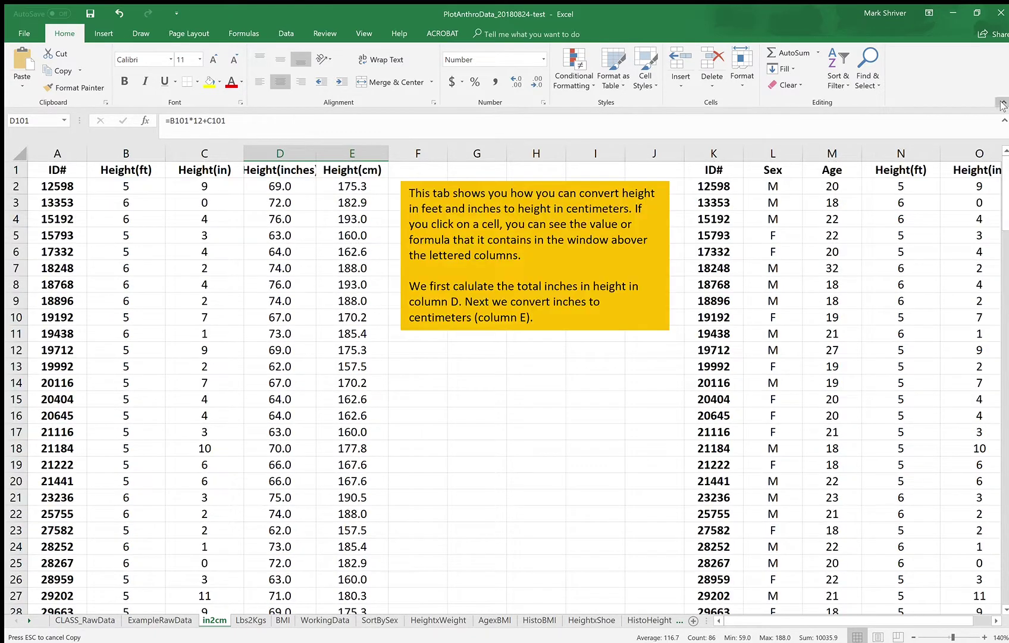
pyautogui.click(350, 154)
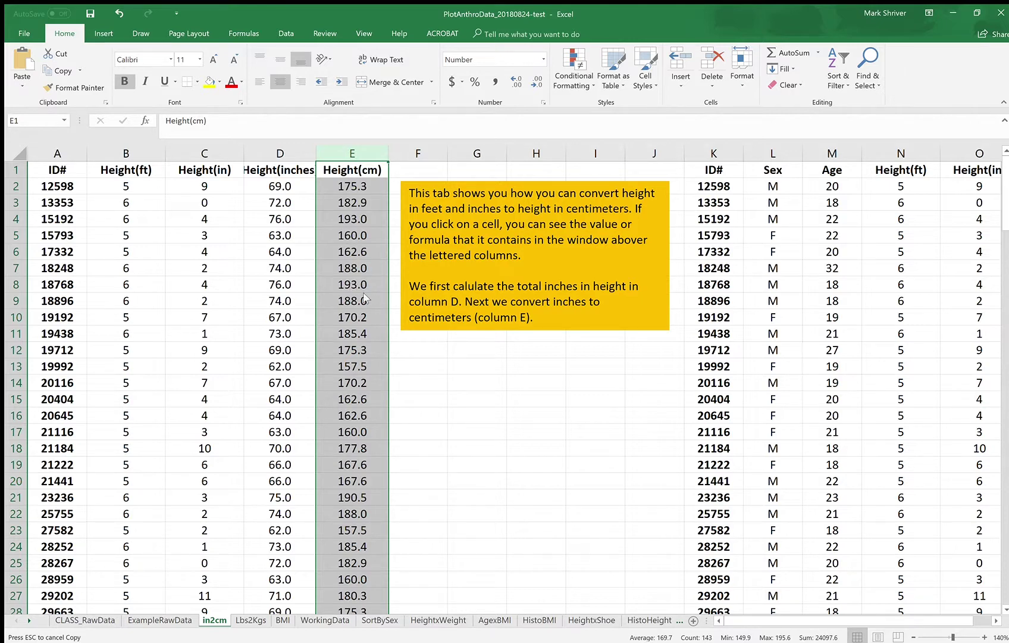
pyautogui.click(326, 620)
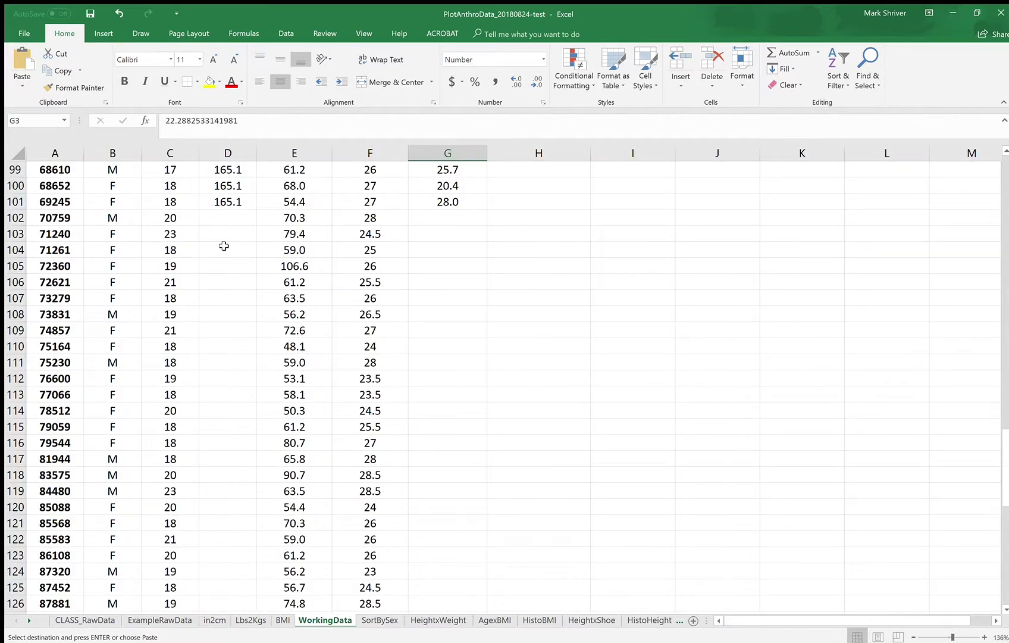
pyautogui.click(242, 159)
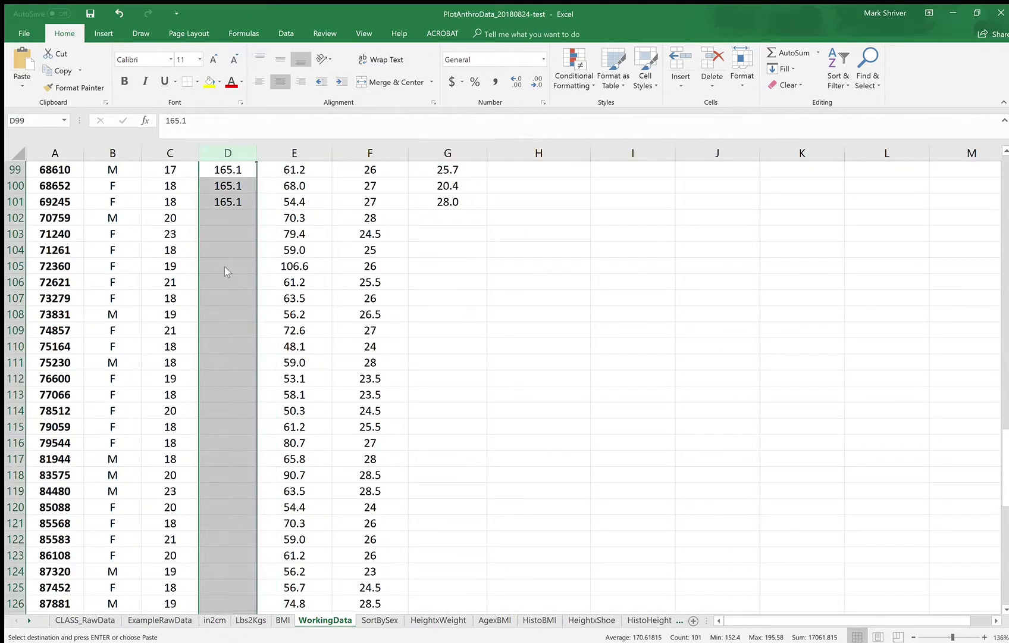
pyautogui.hotkey('ctrl', 'v')
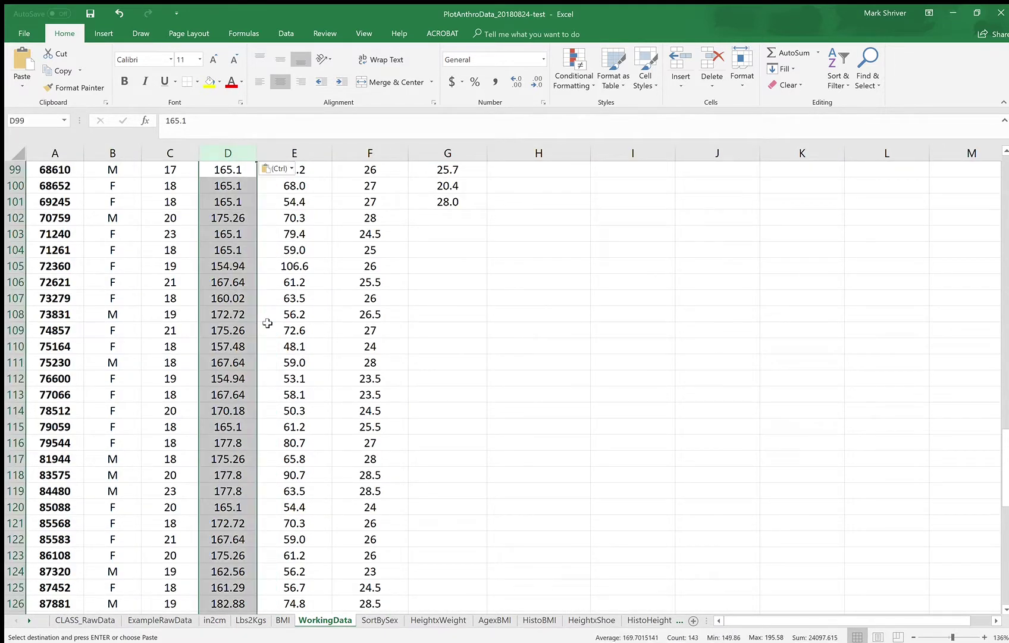
pyautogui.scroll(-7, 224, 425)
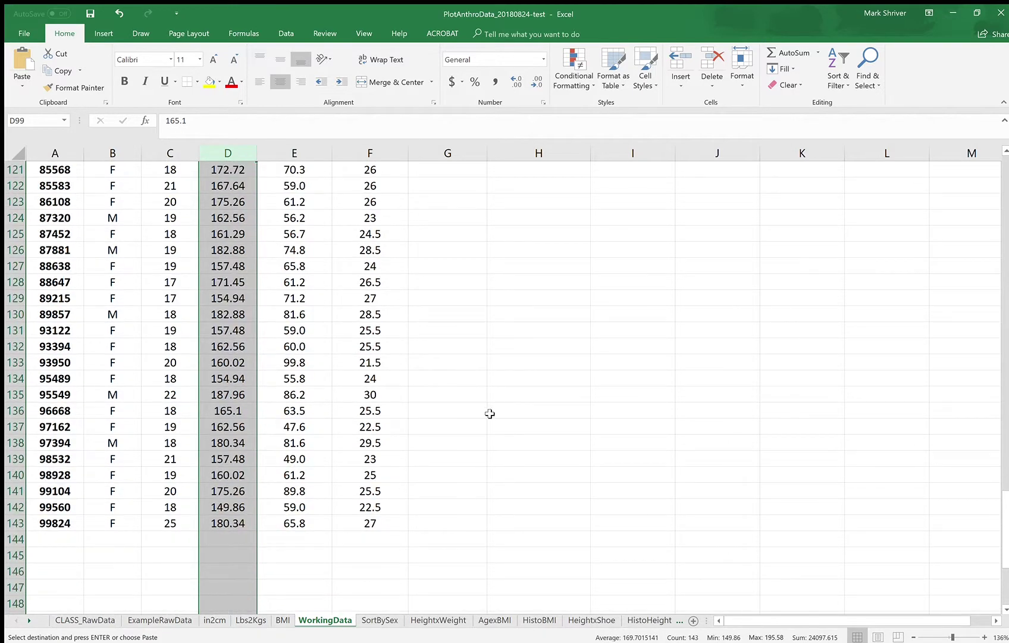
pyautogui.moveTo(1006, 525); pyautogui.dragTo(1005, 189)
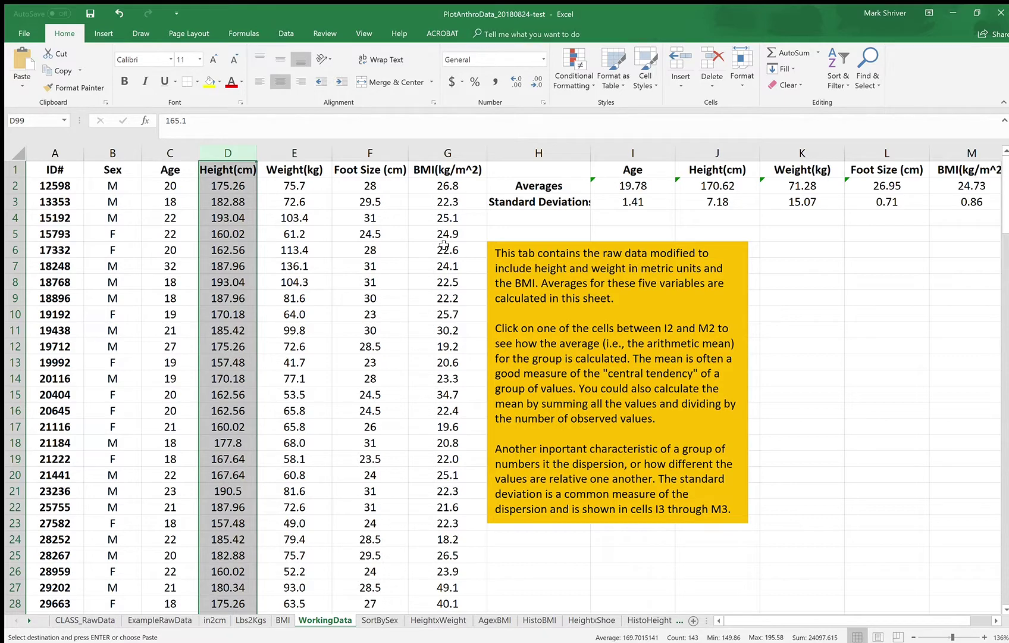
# - Copy the Height(cm) and Weight(kg) columns D:E from WorkingData over columns B:C in the BMI sheet
pyautogui.click(454, 187)
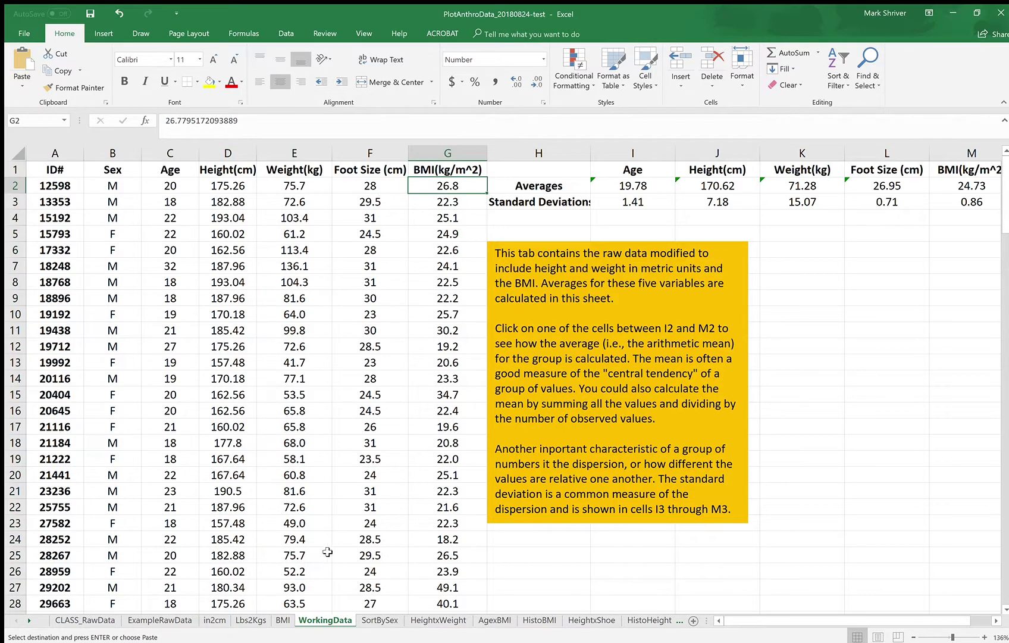
pyautogui.click(280, 620)
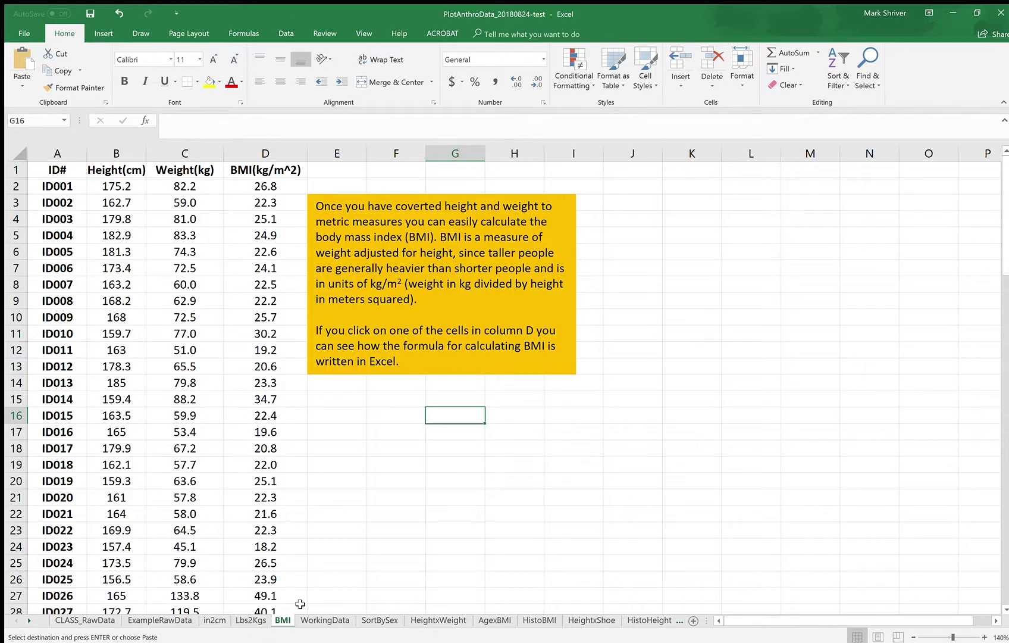
pyautogui.click(315, 620)
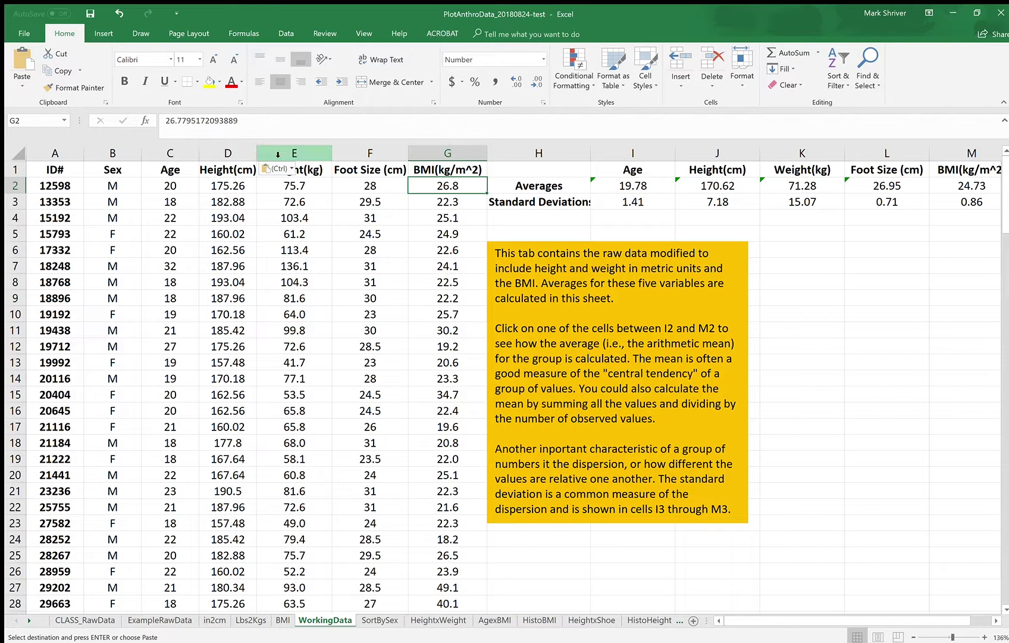
pyautogui.moveTo(243, 159); pyautogui.dragTo(296, 161)
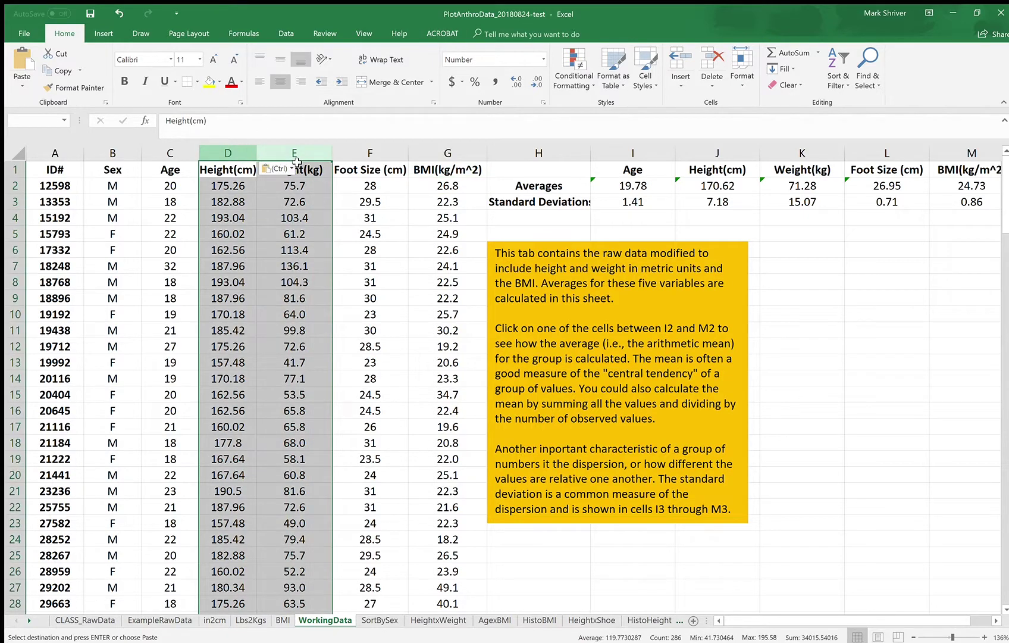
pyautogui.hotkey('ctrl', 'c')
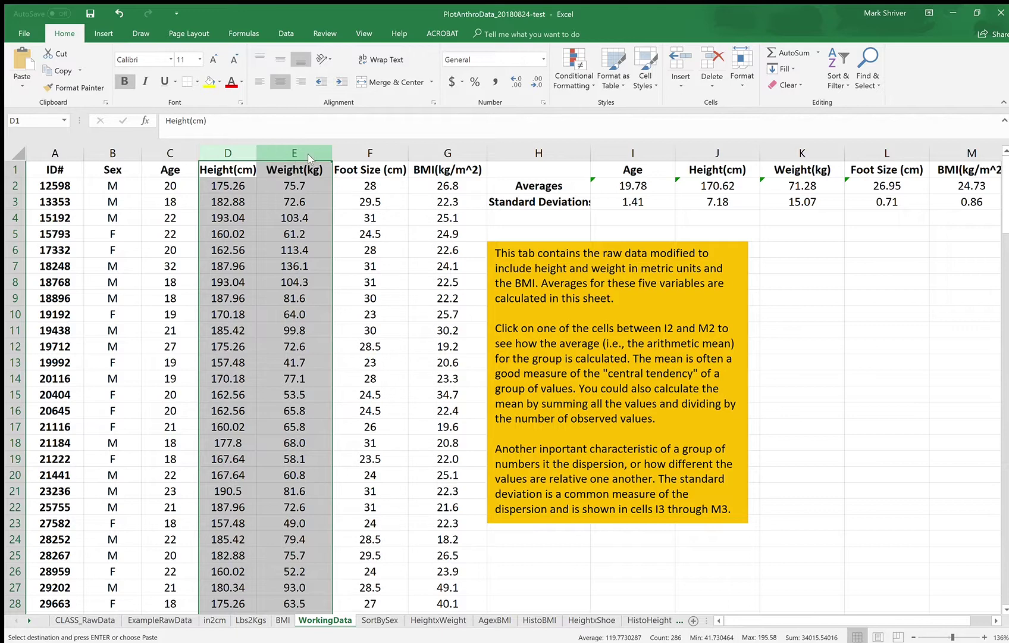
pyautogui.hotkey('ctrl', 'c')
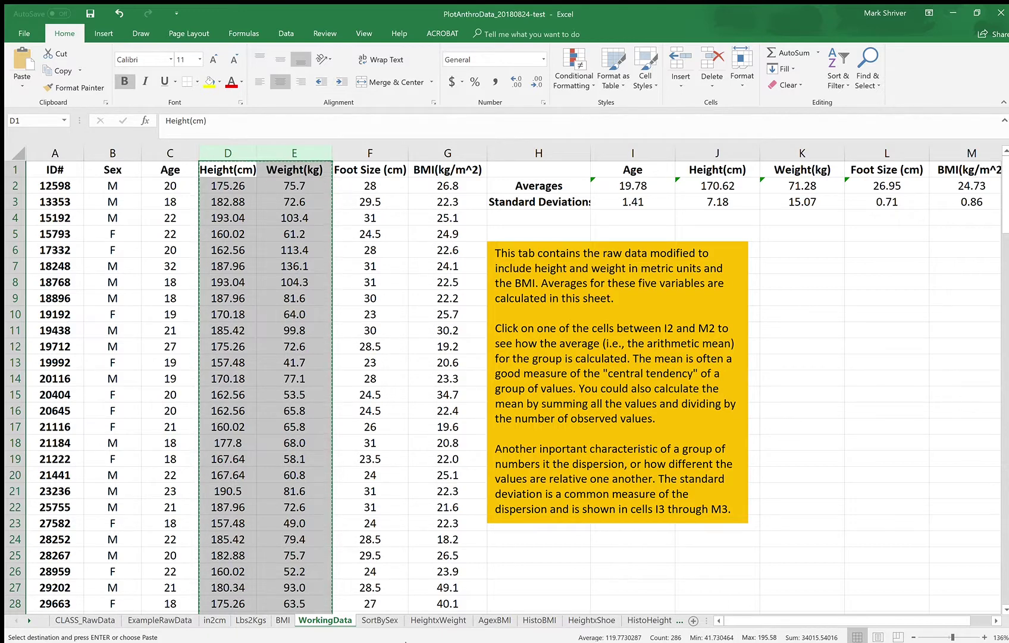
pyautogui.click(282, 619)
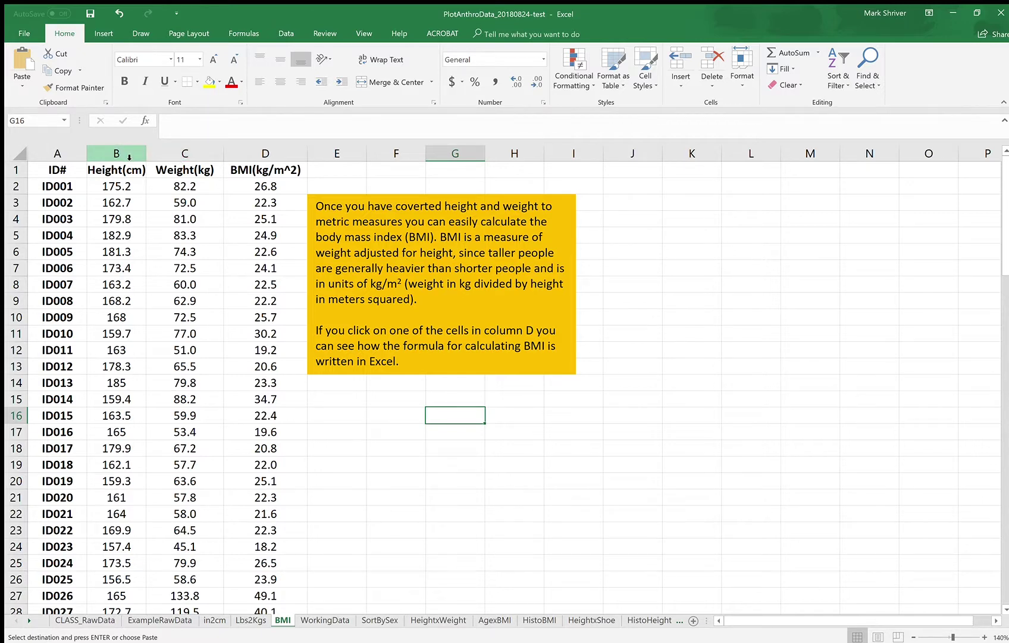
pyautogui.moveTo(129, 158); pyautogui.dragTo(163, 158)
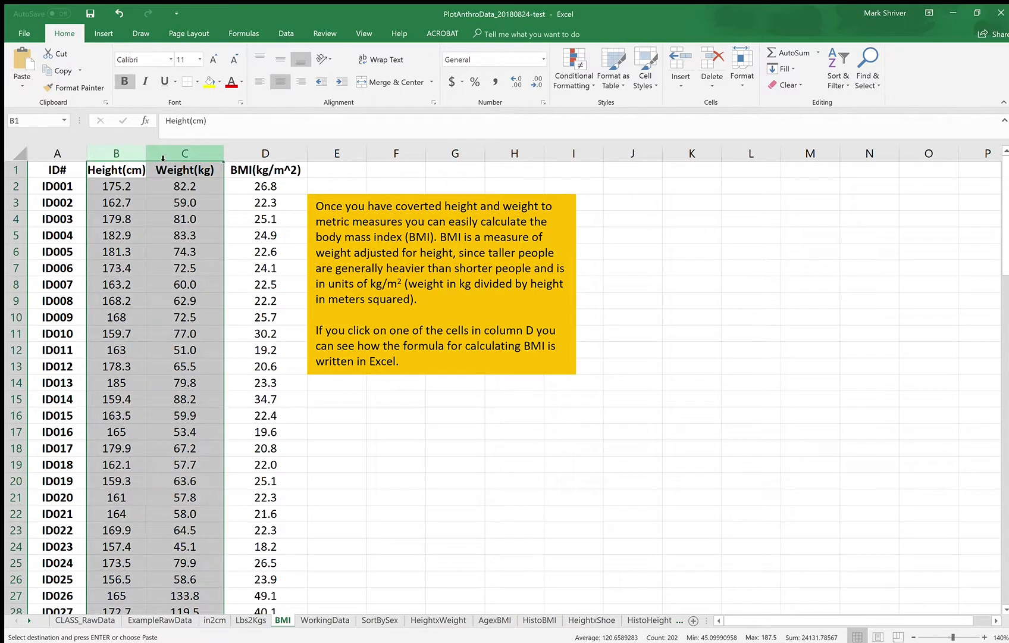
pyautogui.hotkey('ctrl', 'v')
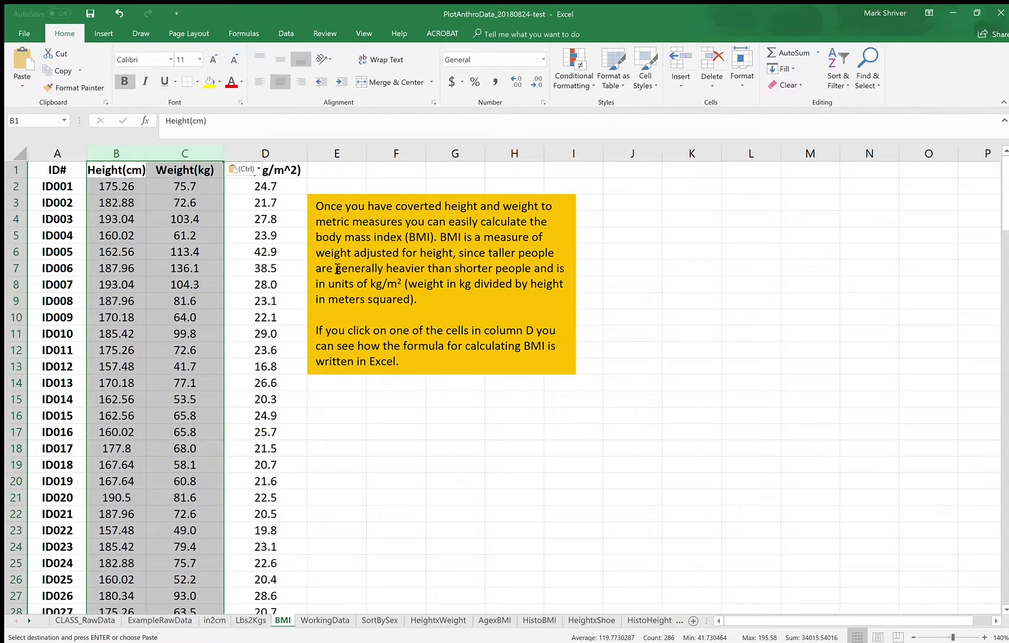
# - Extend the BMI formula in the BMI sheet from D101 down to the last row with class data
pyautogui.scroll(-7, 273, 454)
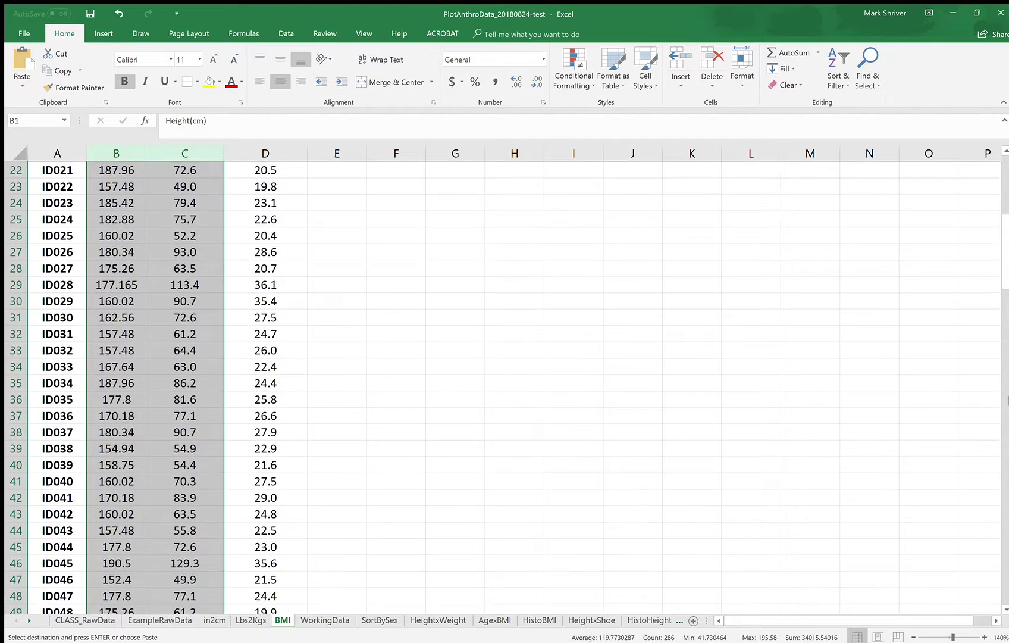
pyautogui.moveTo(1005, 276); pyautogui.dragTo(1006, 490)
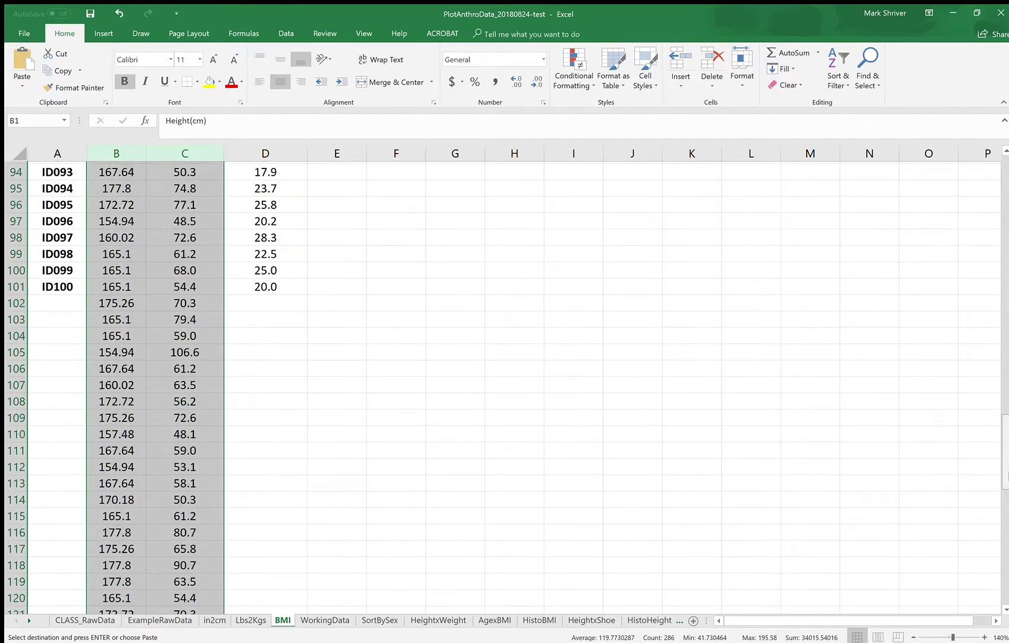
pyautogui.click(293, 286)
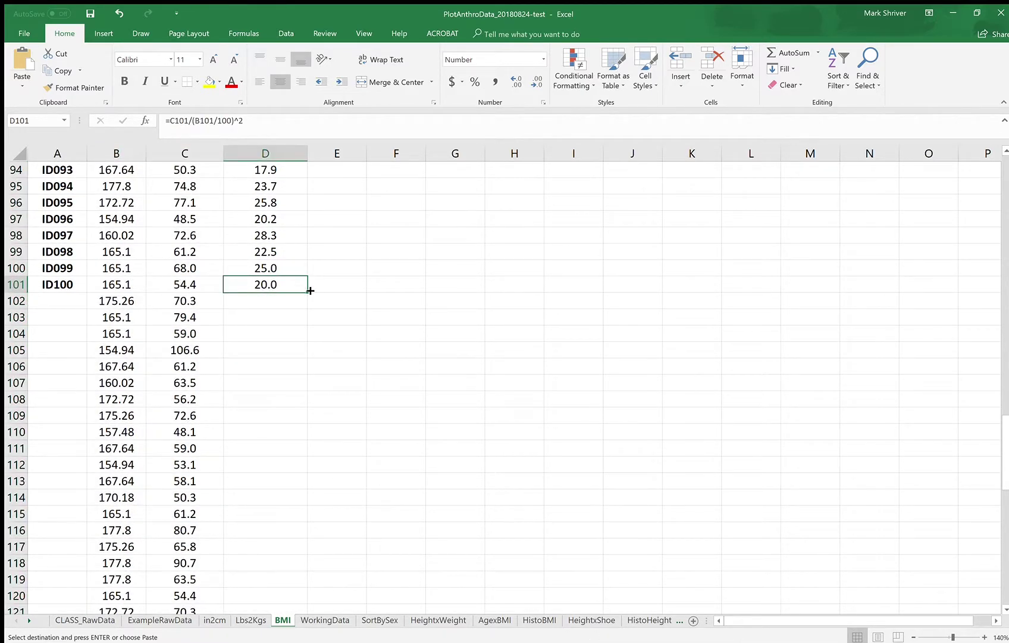
pyautogui.doubleClick(310, 291)
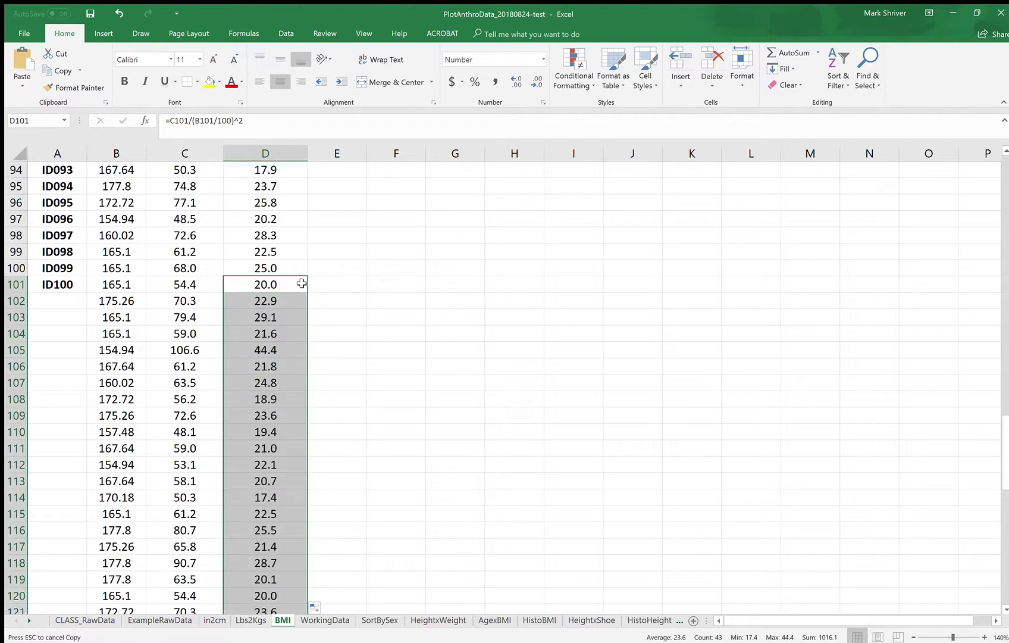
# - Copy the BMI(kg/m^2) column D from the BMI sheet and paste it as values over column G in WorkingData
pyautogui.click(292, 154)
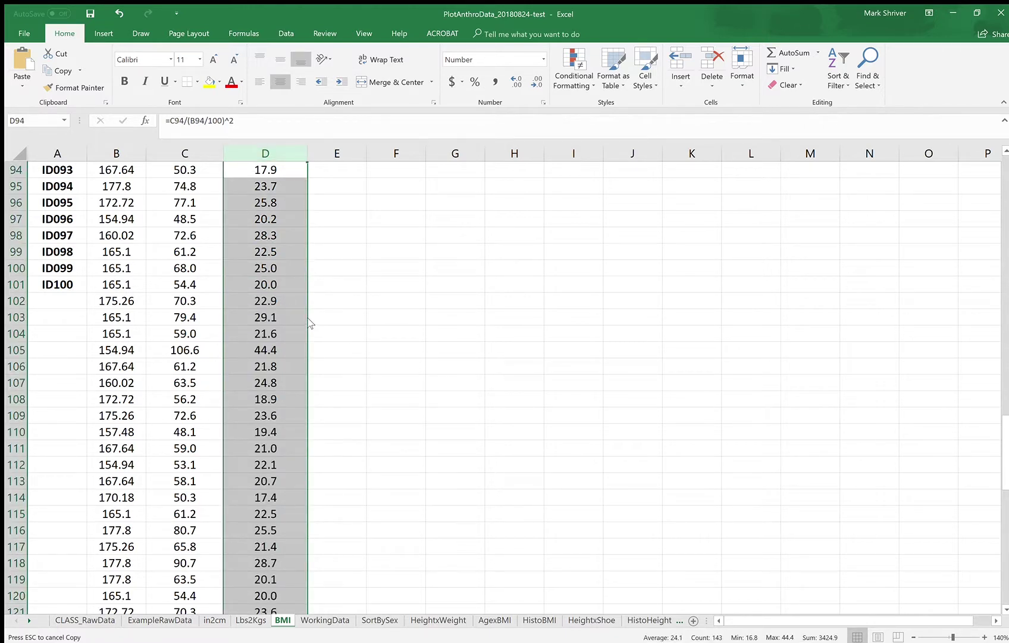
pyautogui.click(326, 620)
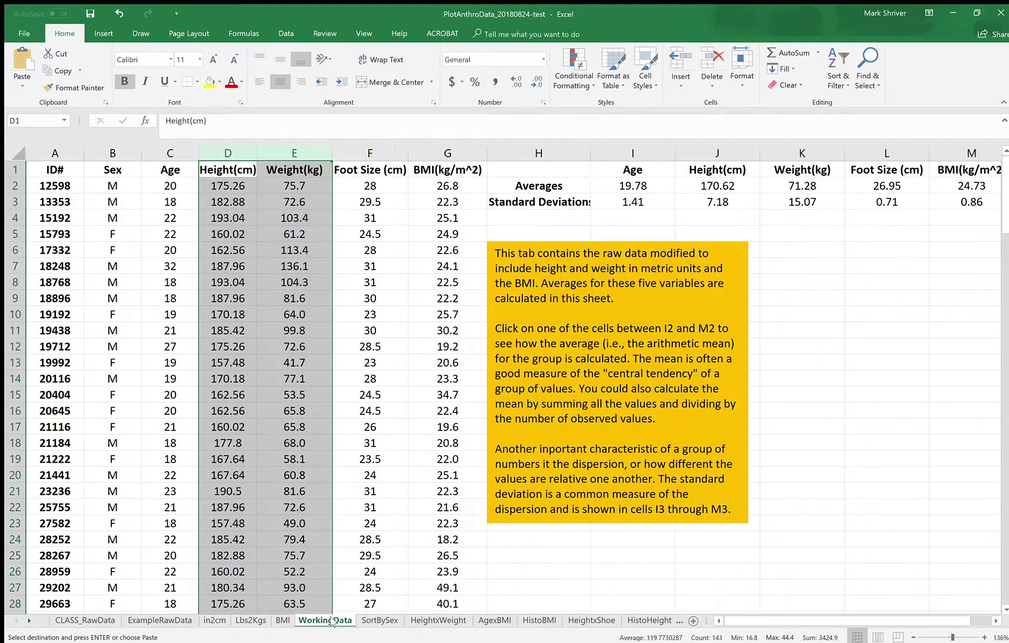
pyautogui.click(454, 156)
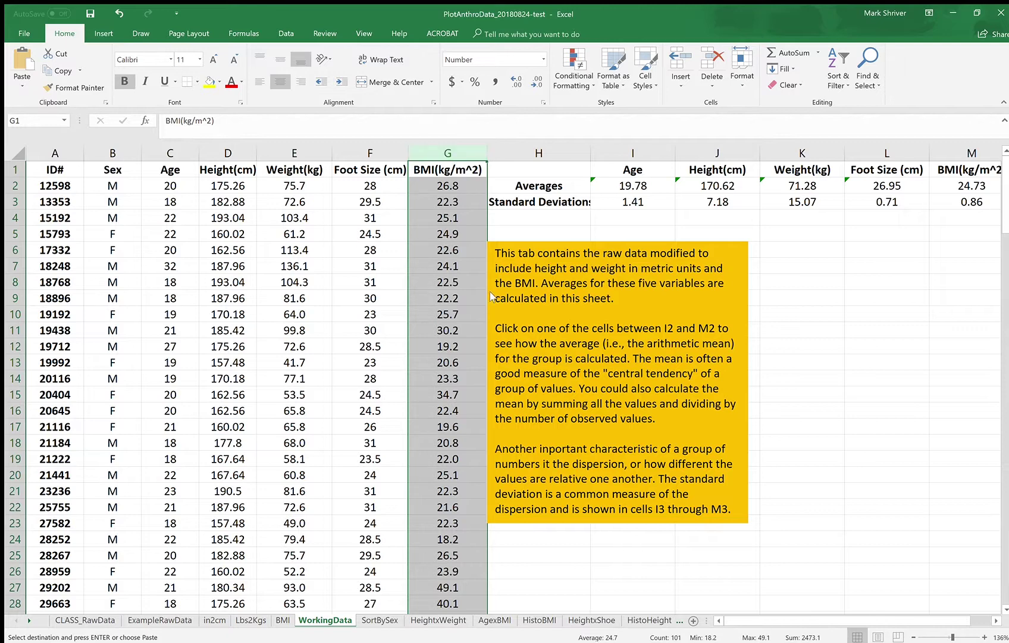
pyautogui.hotkey('ctrl', 'v')
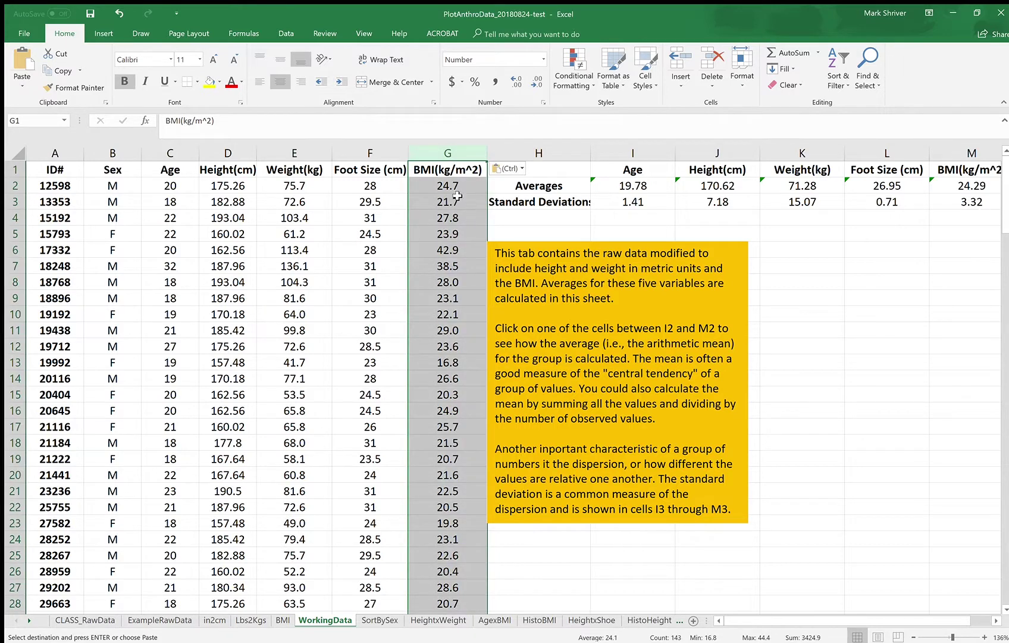
# - Spot-check several BMI cells in column G of WorkingData and find the last filled row of the data
pyautogui.click(458, 195)
pyautogui.click(455, 250)
pyautogui.click(455, 282)
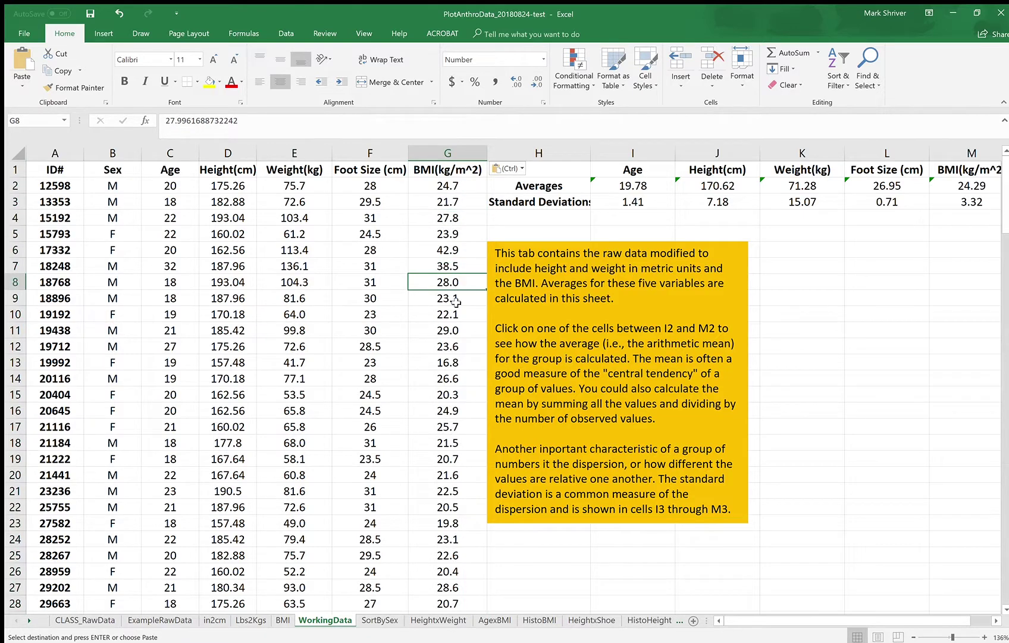
pyautogui.click(454, 361)
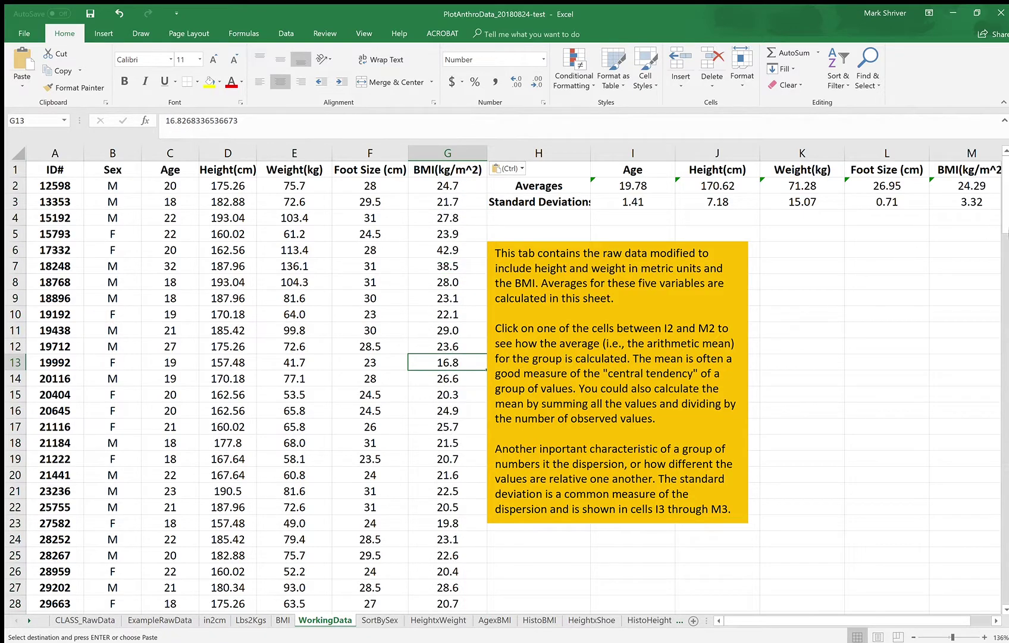
pyautogui.moveTo(1005, 222); pyautogui.dragTo(997, 580)
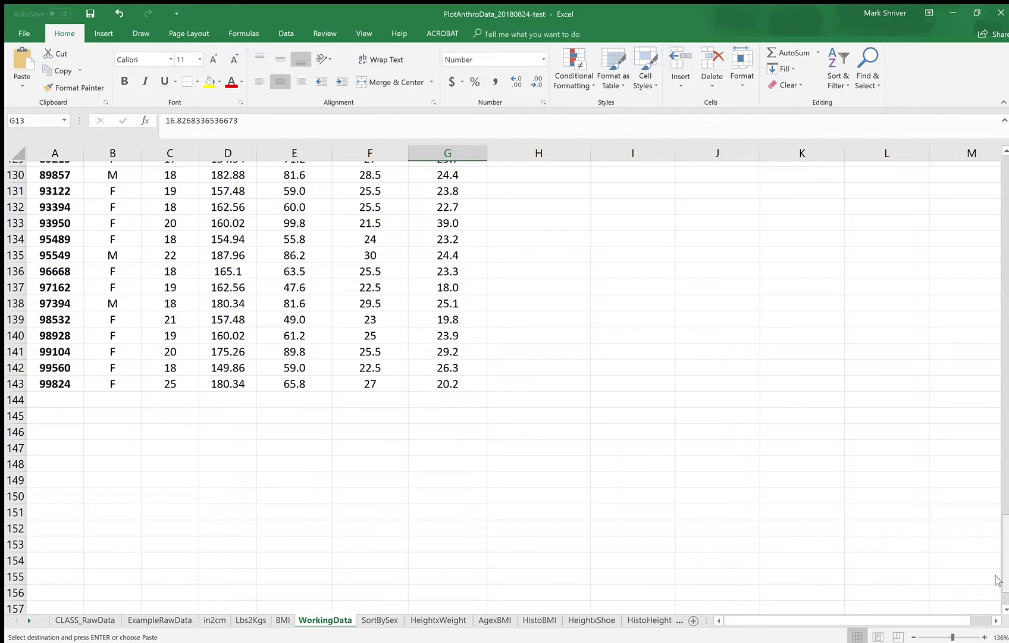
pyautogui.moveTo(997, 580); pyautogui.dragTo(1003, 5)
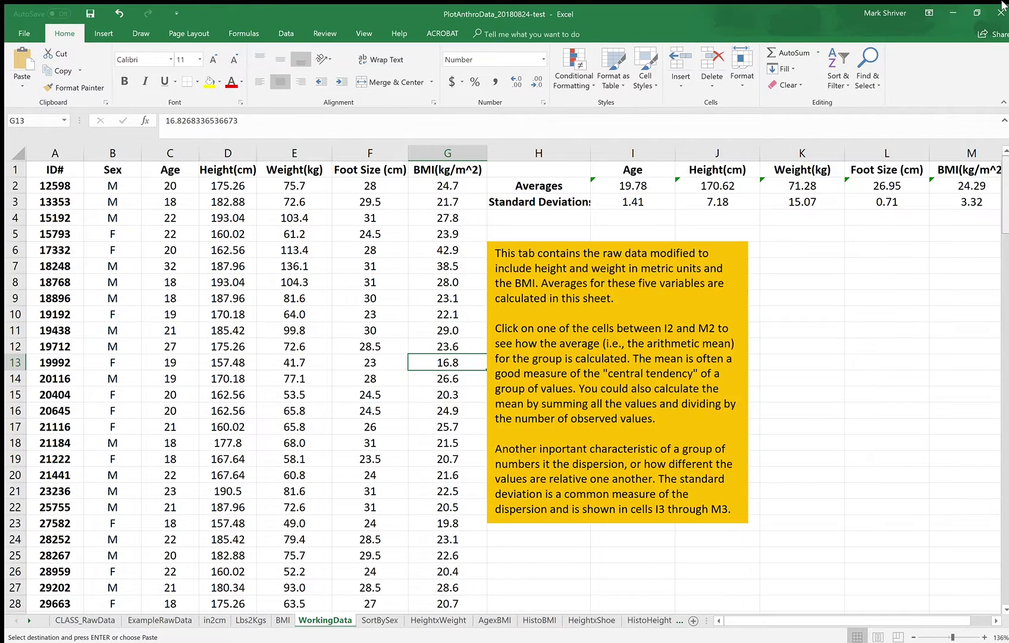
# - Change the Age average formula in I2 to =AVERAGE(C2:C143) so it covers all class rows
pyautogui.click(629, 185)
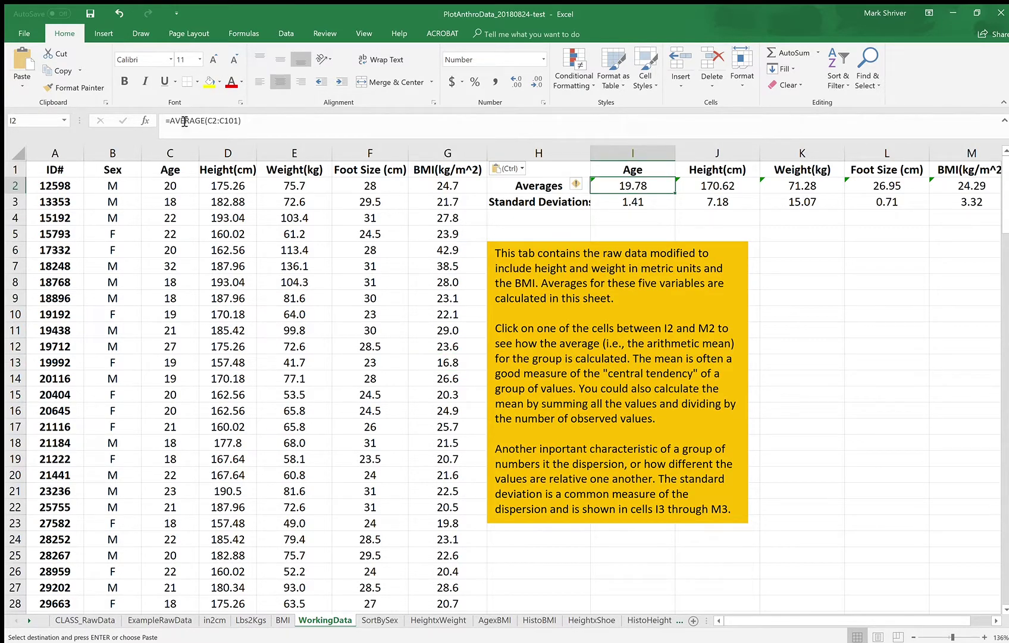
pyautogui.click(240, 123)
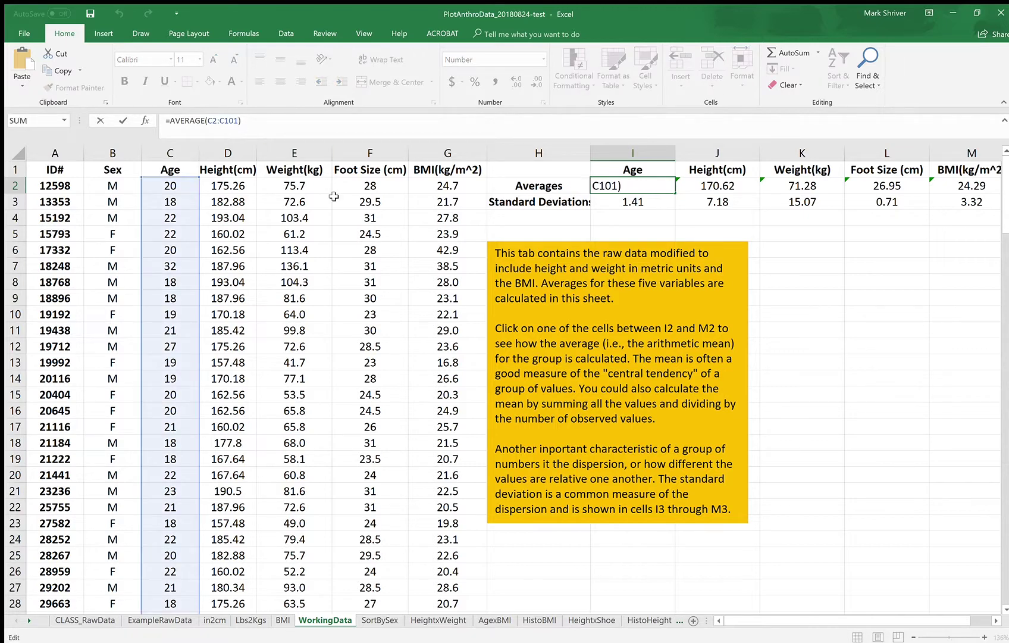
pyautogui.press('BackSpace')
pyautogui.press('BackSpace')
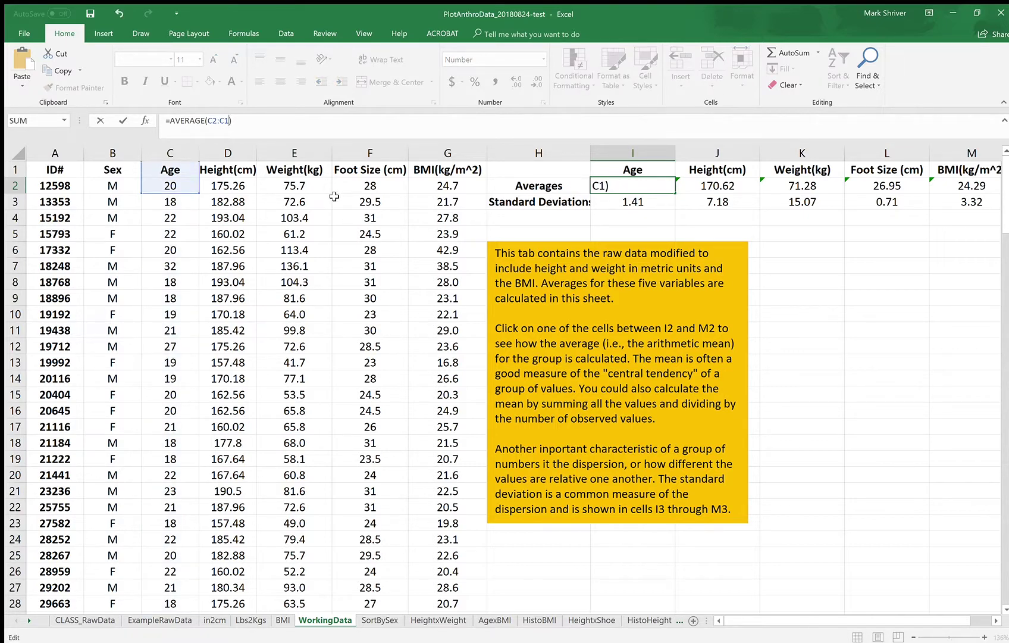
pyautogui.write('43')
pyautogui.press('Return')
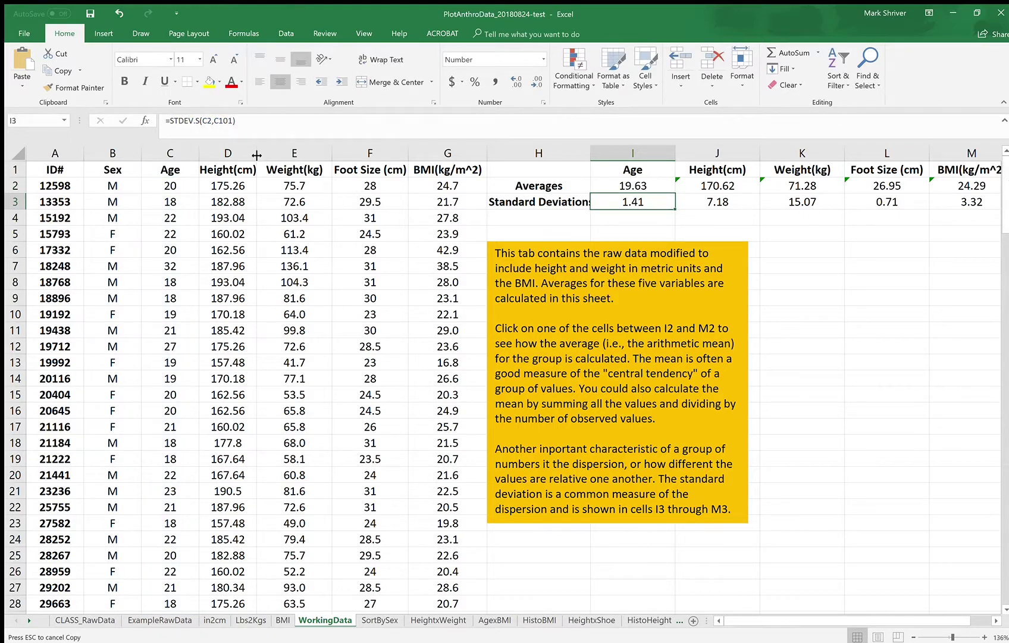
# - Change the Height(cm) average formula in J2 to =AVERAGE(D2:D143)
pyautogui.click(714, 188)
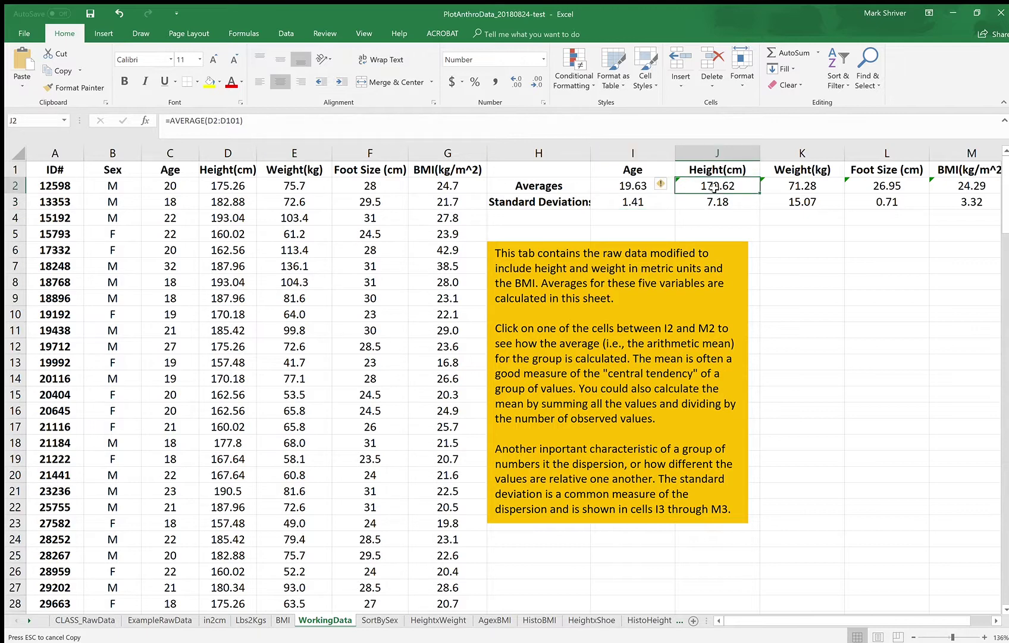
pyautogui.click(240, 125)
pyautogui.press('BackSpace')
pyautogui.press('BackSpace')
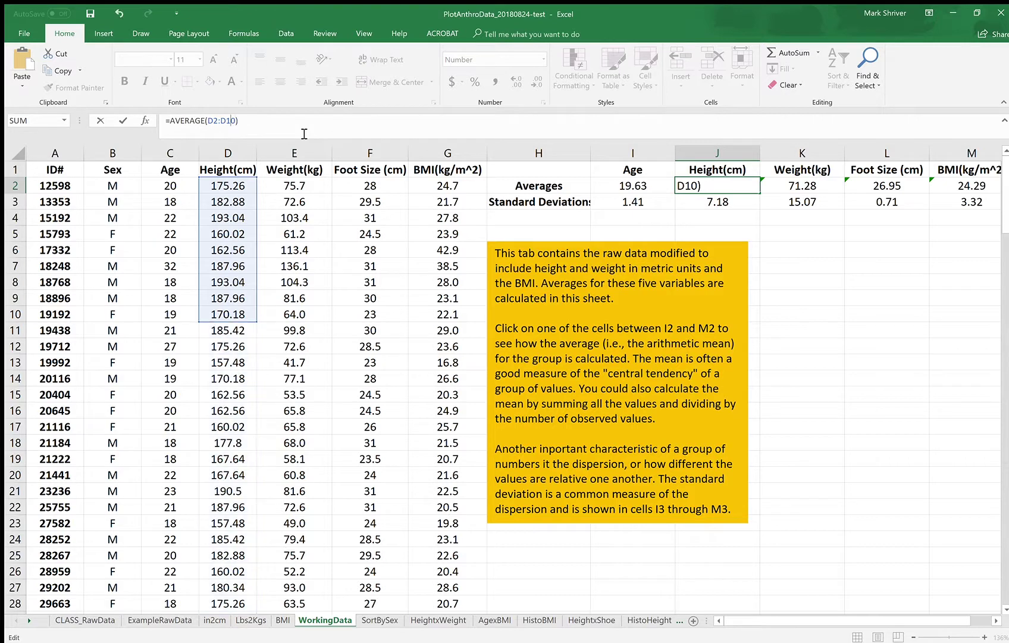
pyautogui.write('01')
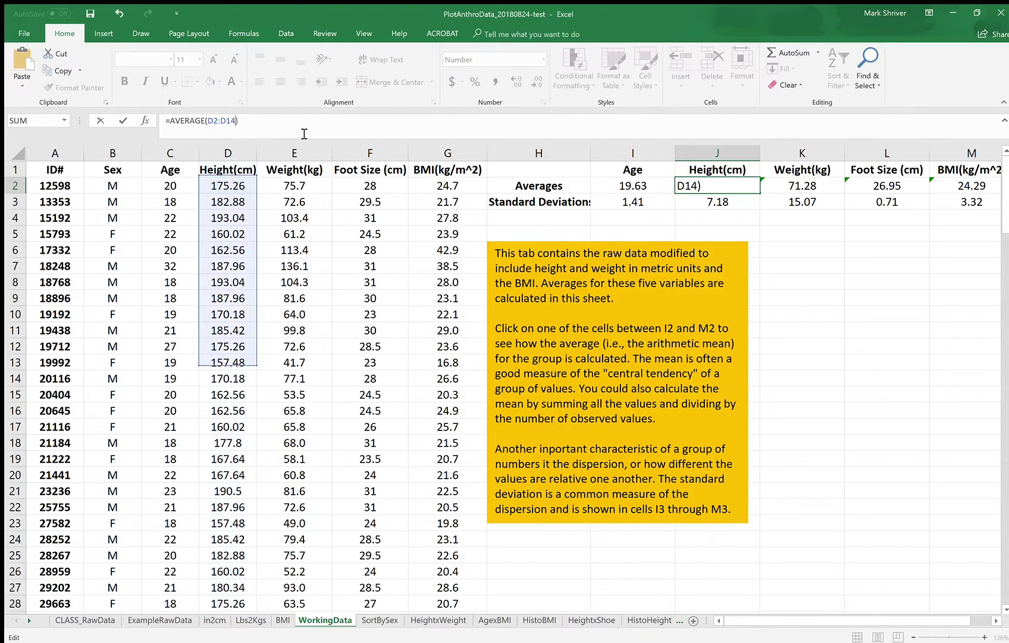
pyautogui.press('Return')
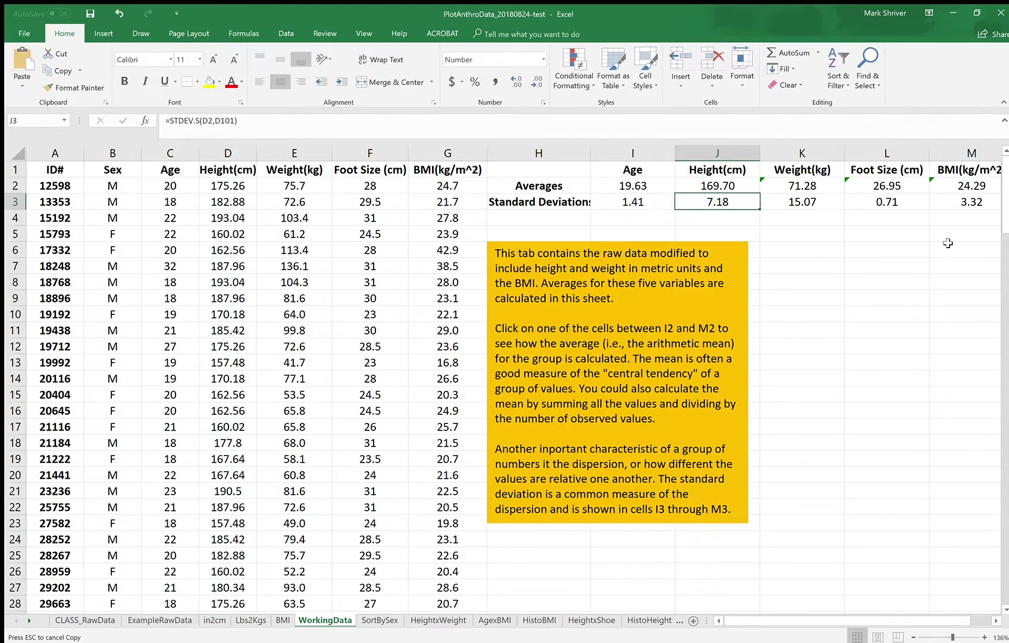
# - Fill the Height(cm) average formula from J2 across K2:M2 for weight, foot size and BMI, and check the range in M2
pyautogui.click(804, 185)
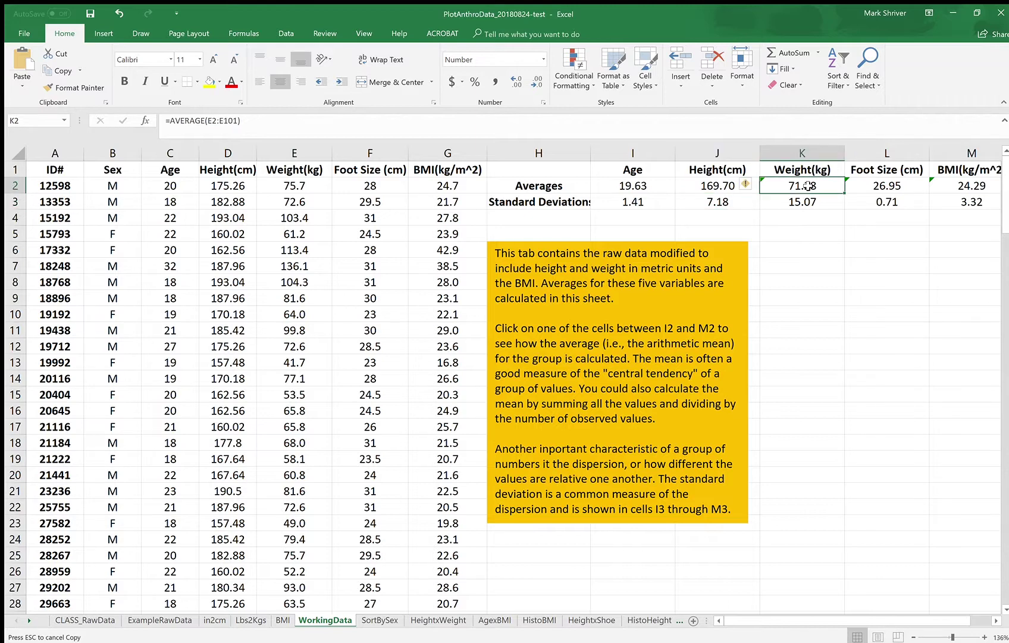
pyautogui.click(718, 186)
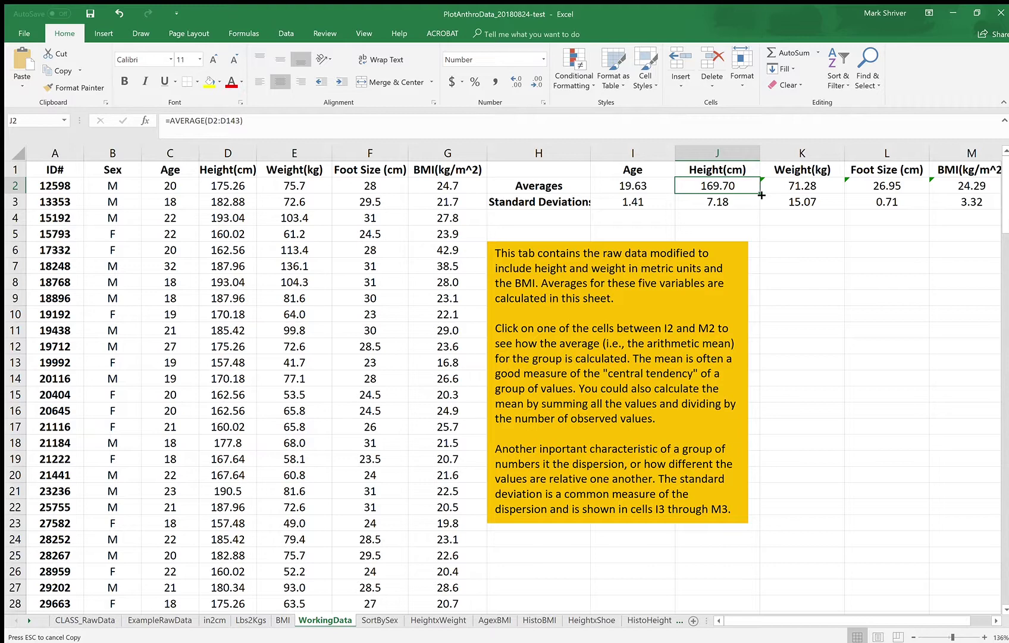
pyautogui.moveTo(761, 192); pyautogui.dragTo(983, 189)
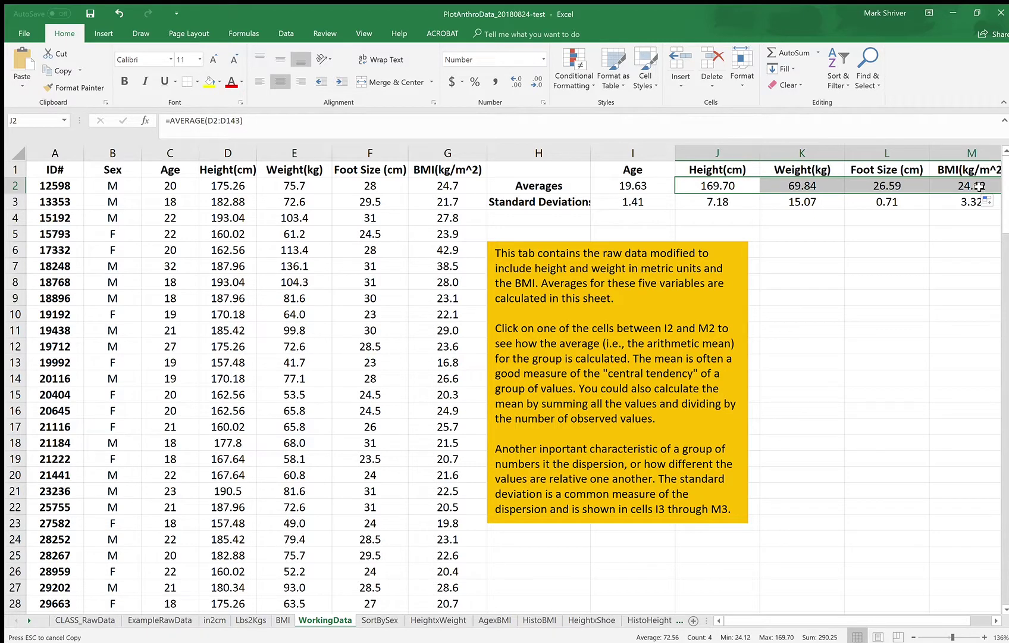
pyautogui.click(979, 186)
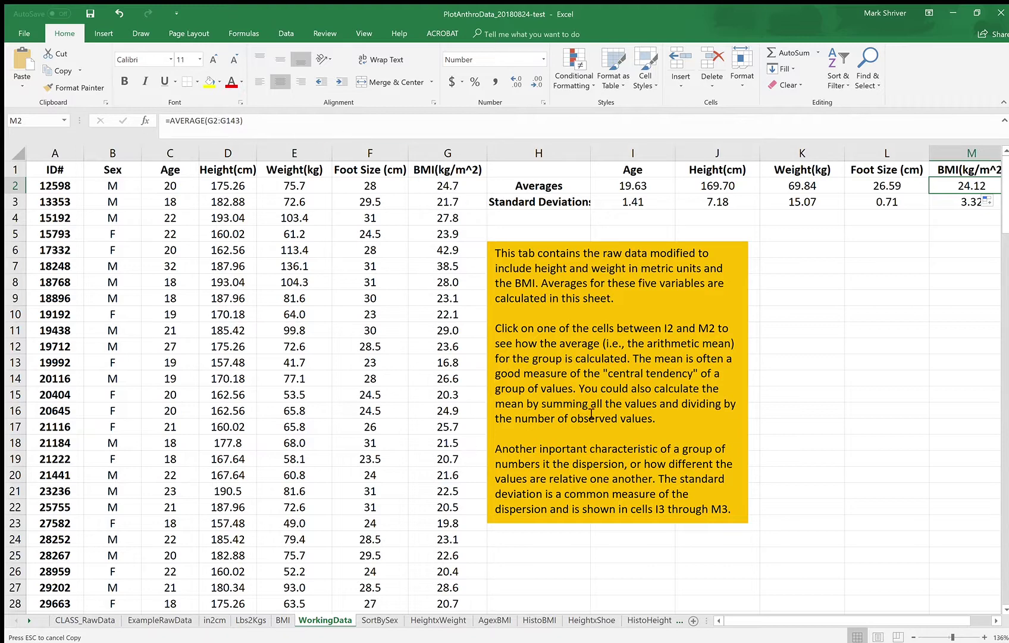
# - Change the Age standard deviation formula in I3 to =STDEV.S(C2,C143)
pyautogui.click(648, 200)
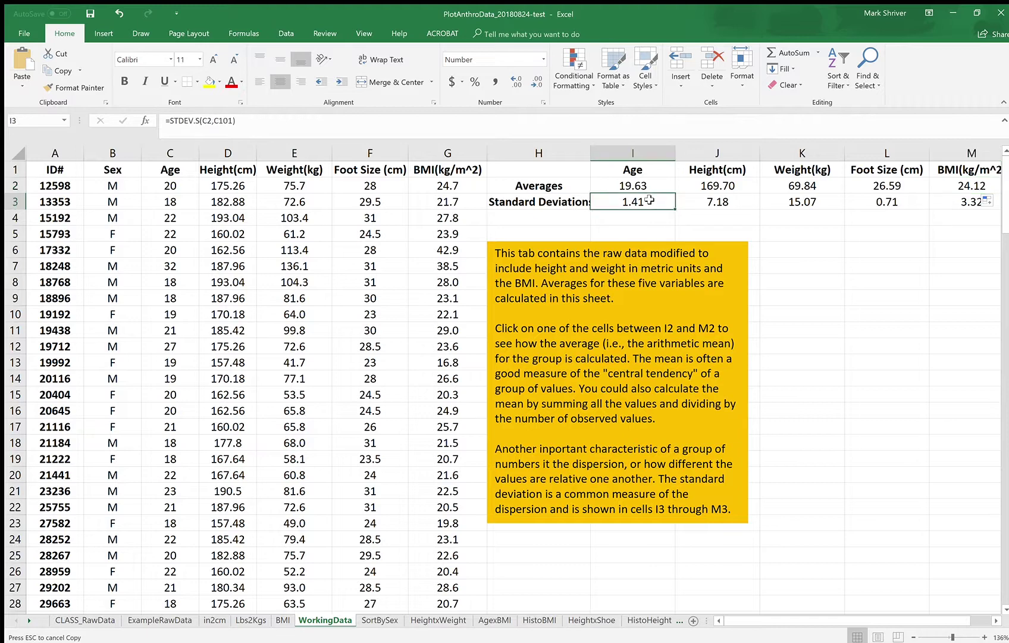
pyautogui.click(232, 123)
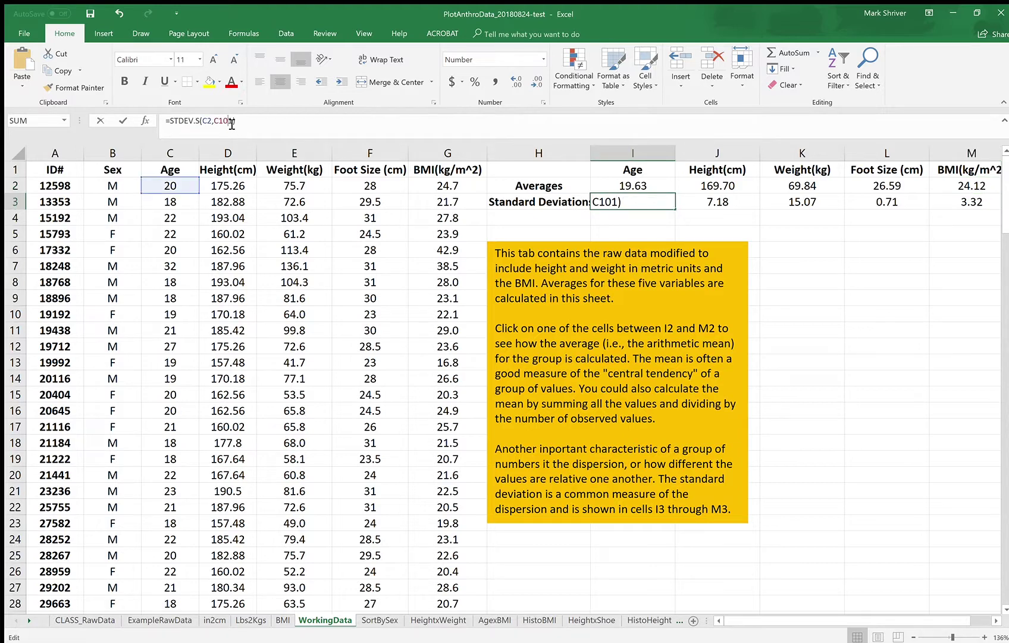
pyautogui.press('BackSpace')
pyautogui.press('BackSpace')
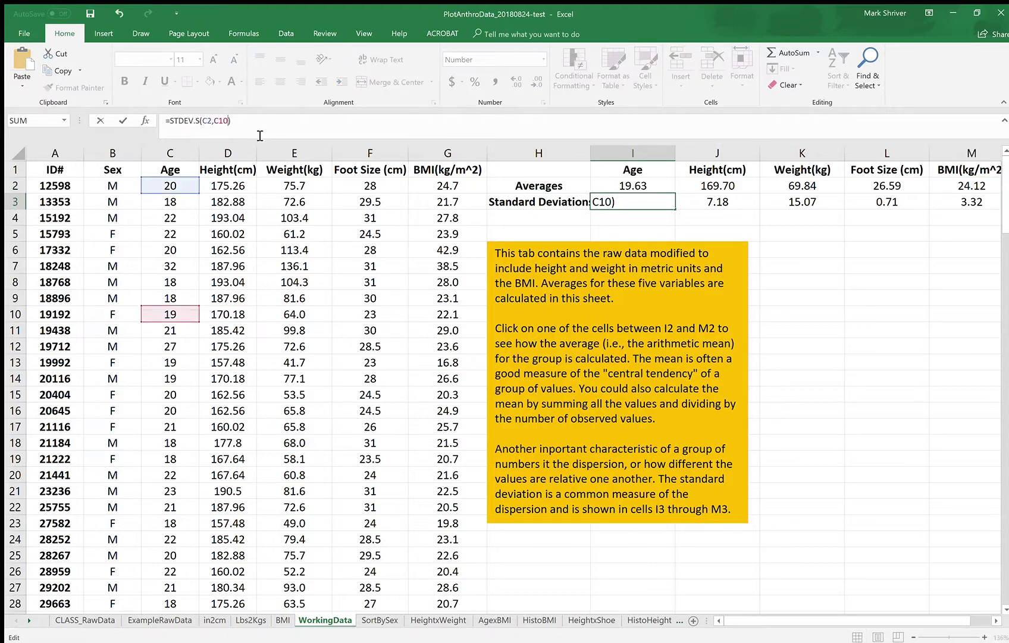
pyautogui.write('01')
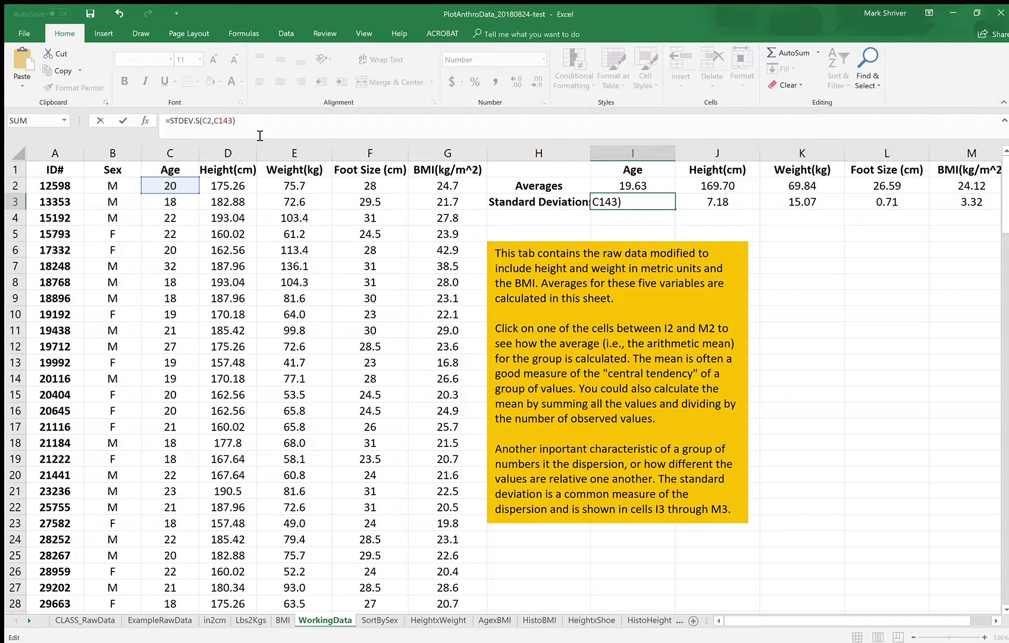
pyautogui.press('Return')
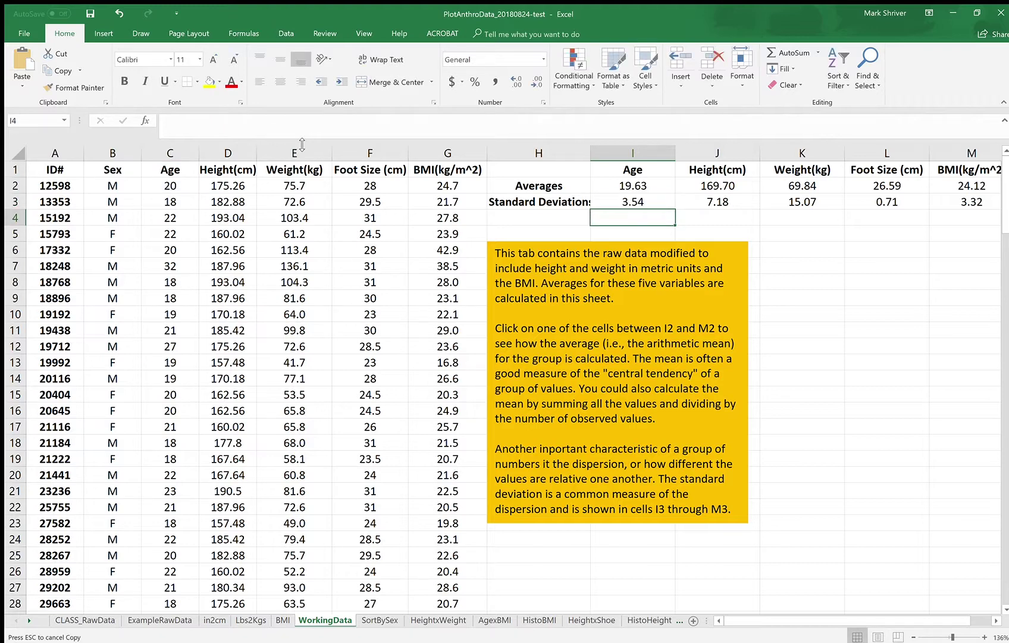
# - Fill the Age standard deviation formula from I3 across J3:M3 for height, weight, foot size and BMI
pyautogui.click(656, 199)
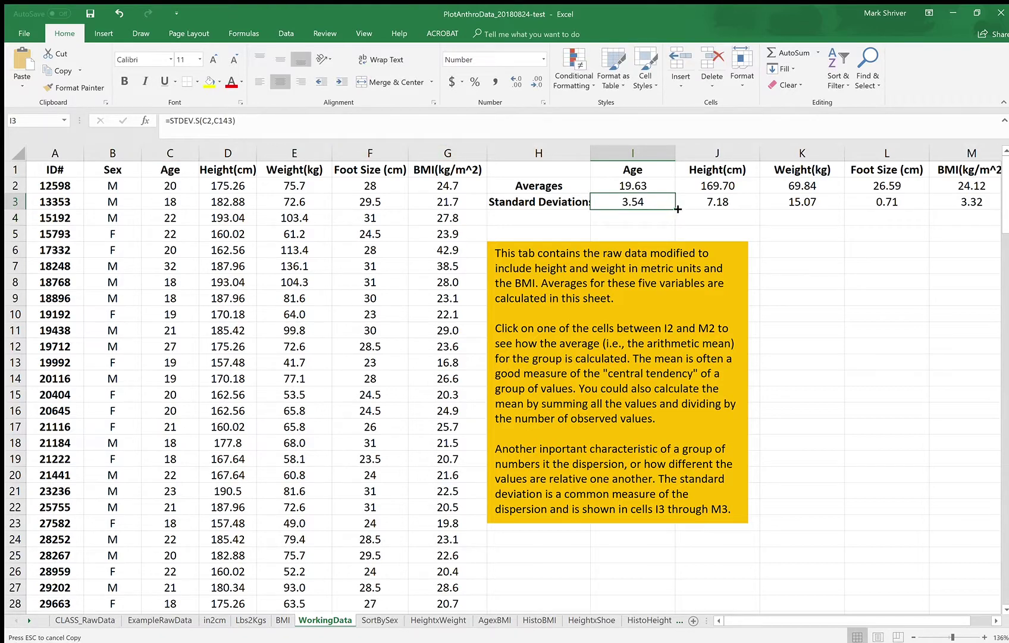
pyautogui.moveTo(677, 210); pyautogui.dragTo(986, 215)
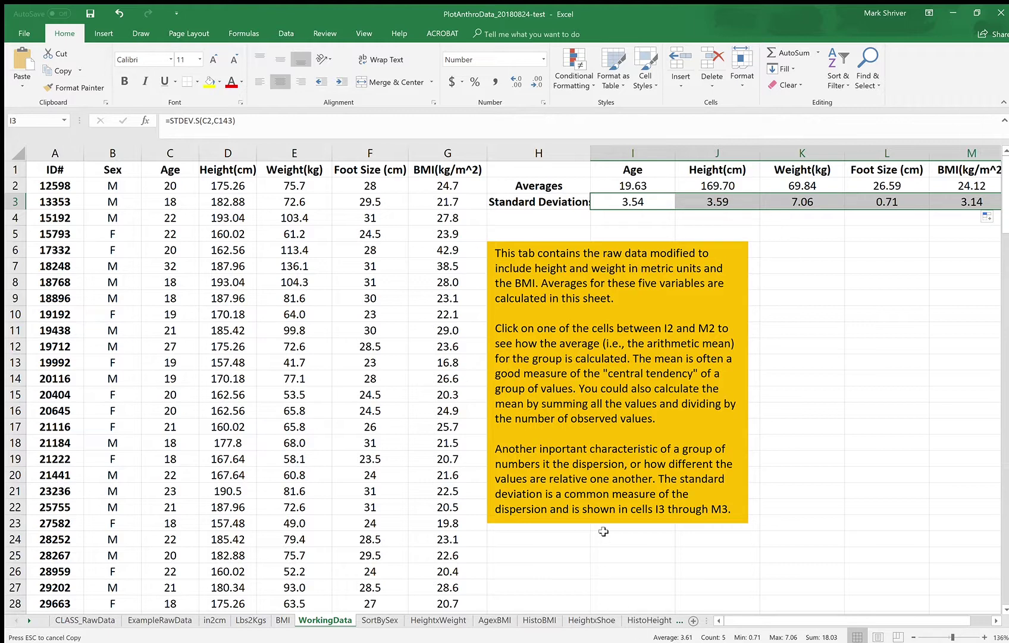
pyautogui.click(545, 558)
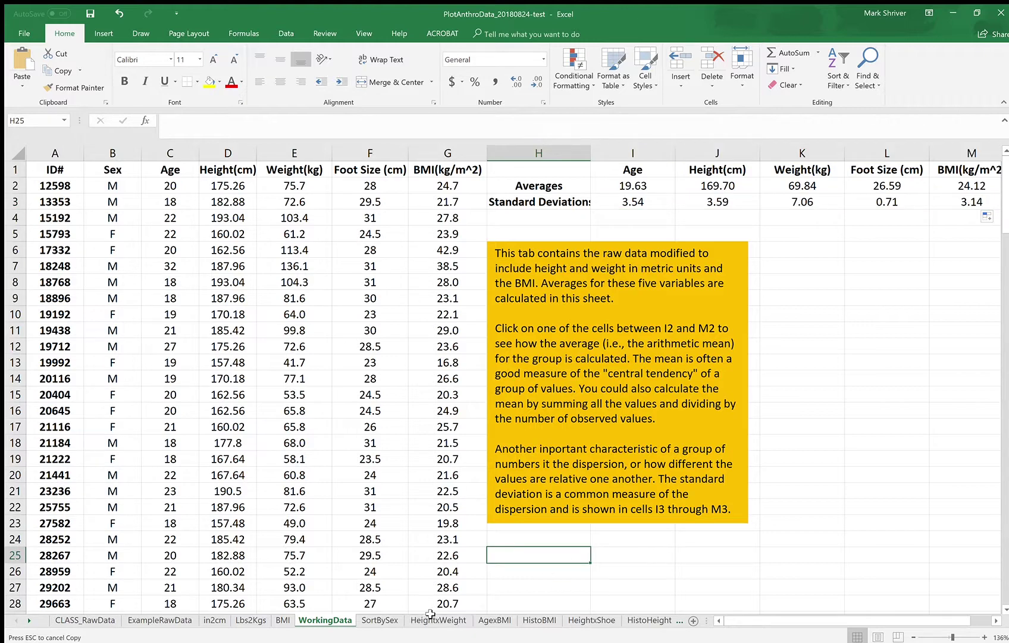